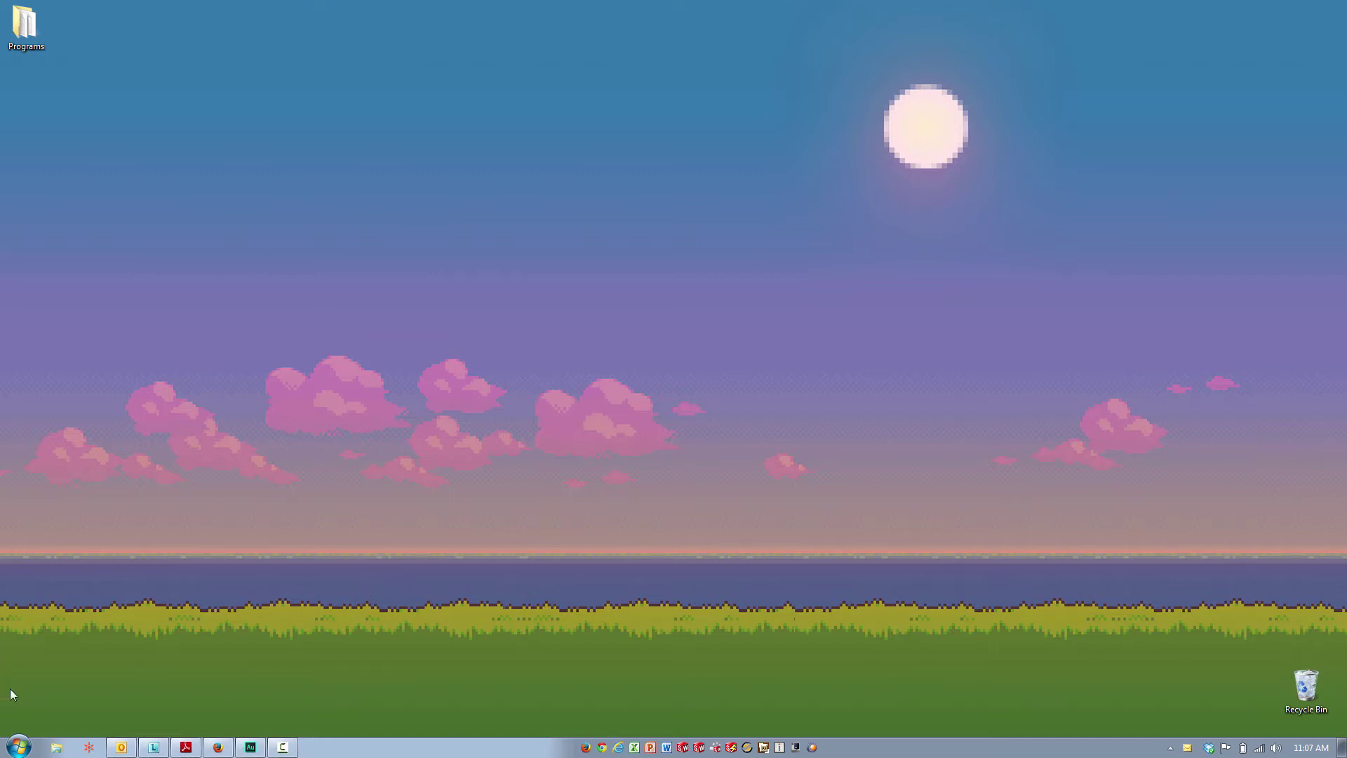
- Launch DFMPro License Manager from DFMPro for SolidWorks(x64), widen the Status column, and show License Setup
{"action": "left_click", "coordinate": [18, 747]}
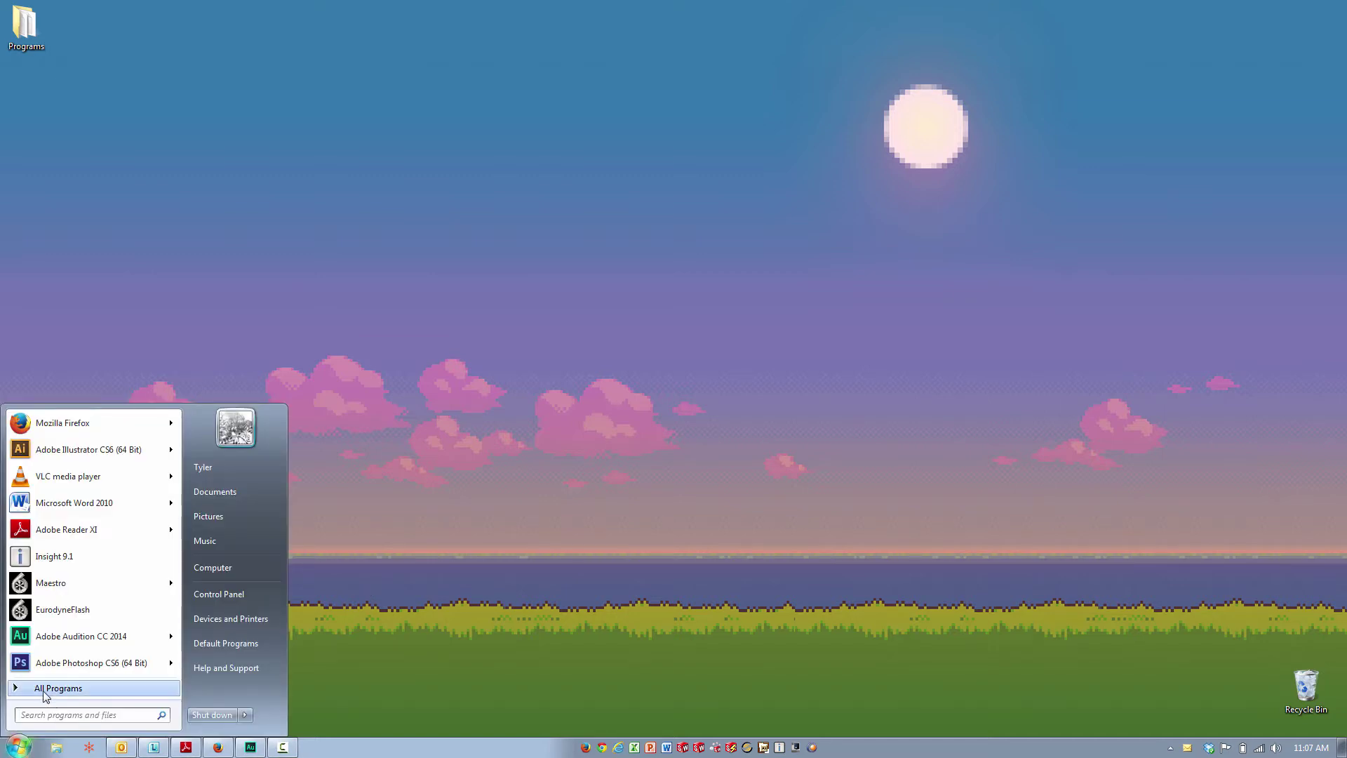
{"action": "left_click", "coordinate": [45, 693]}
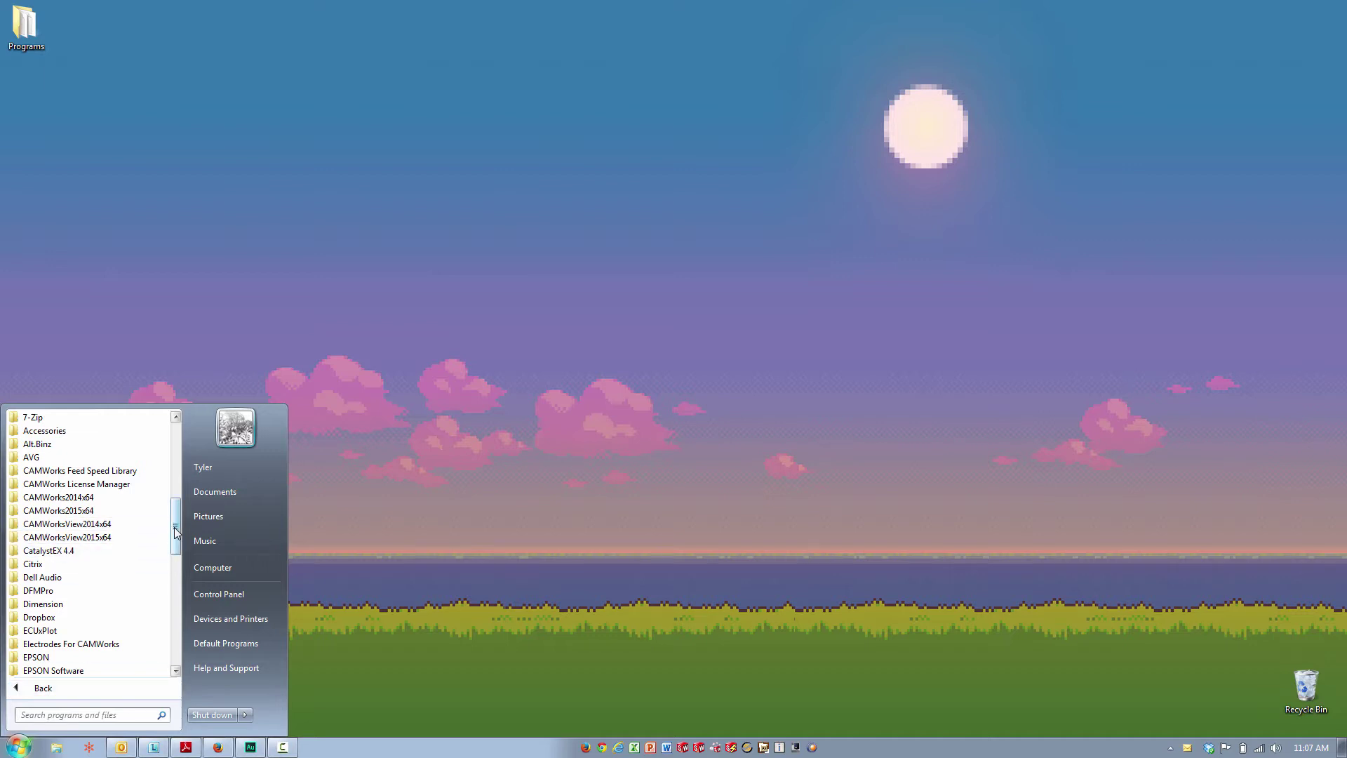
{"action": "left_click", "coordinate": [66, 591]}
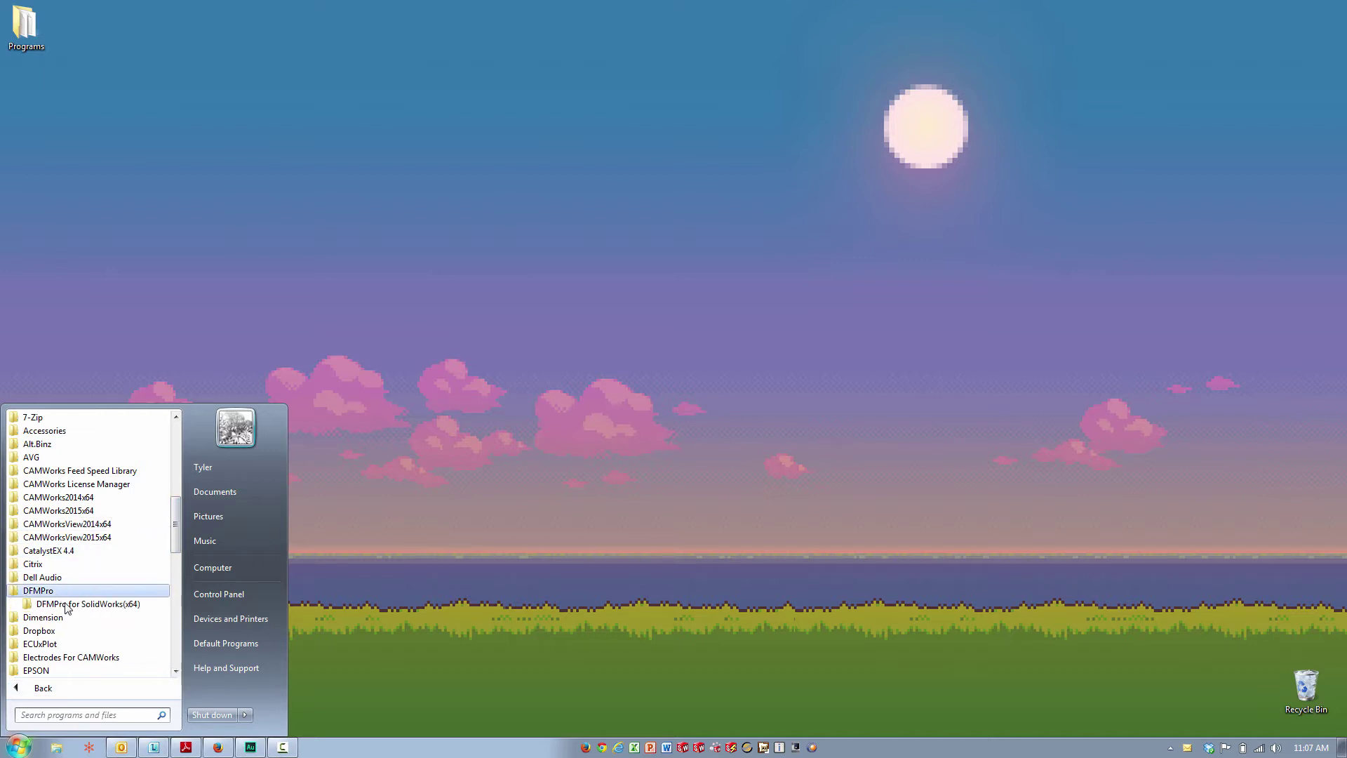
{"action": "left_click", "coordinate": [67, 605]}
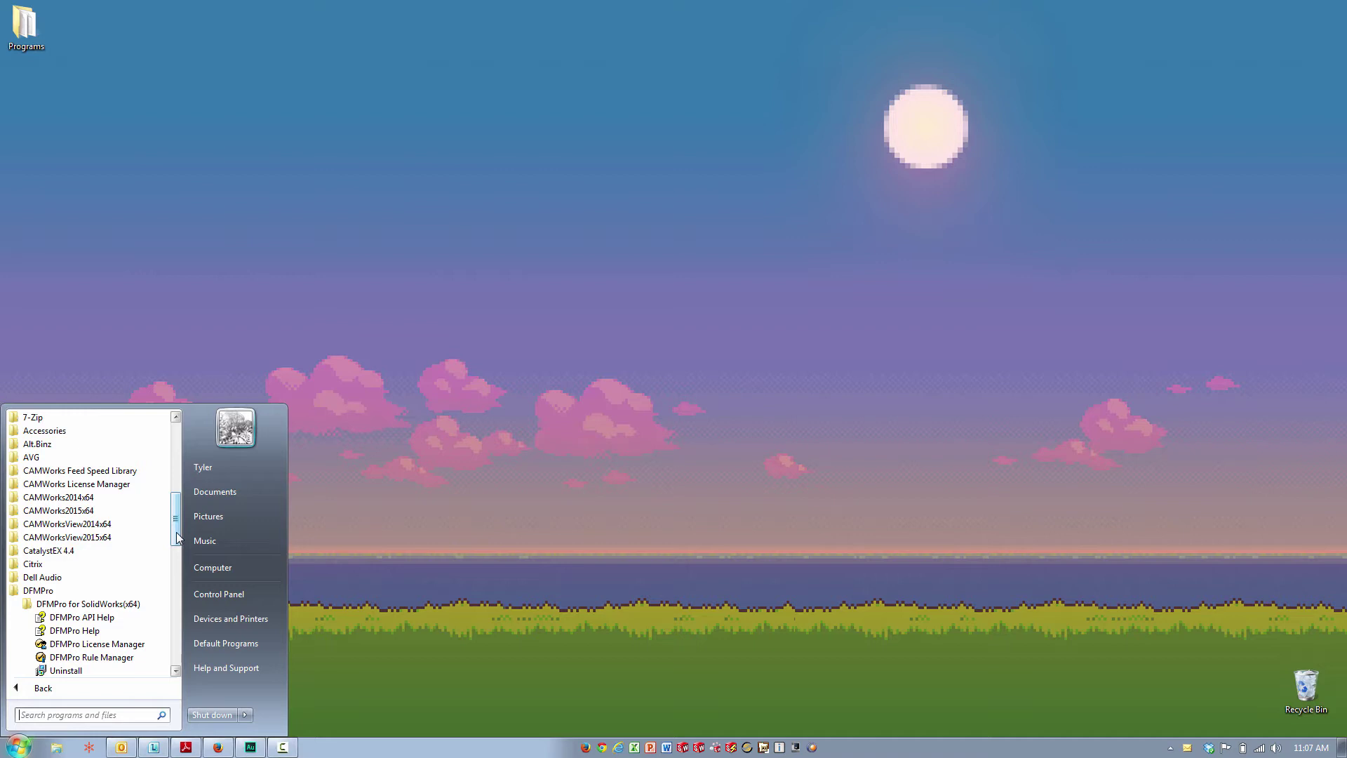
{"action": "scroll", "coordinate": [105, 593], "scroll_direction": "down", "scroll_amount": 2}
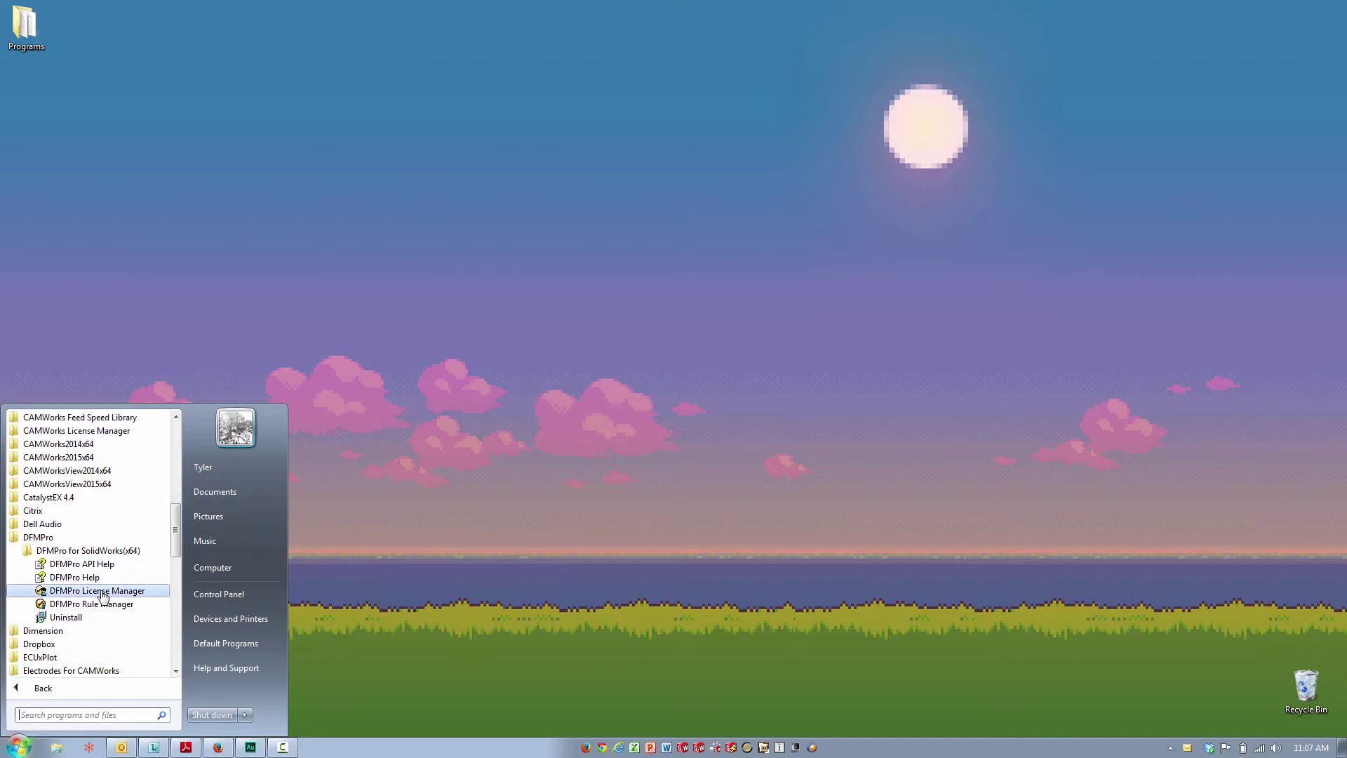
{"action": "left_click", "coordinate": [104, 592]}
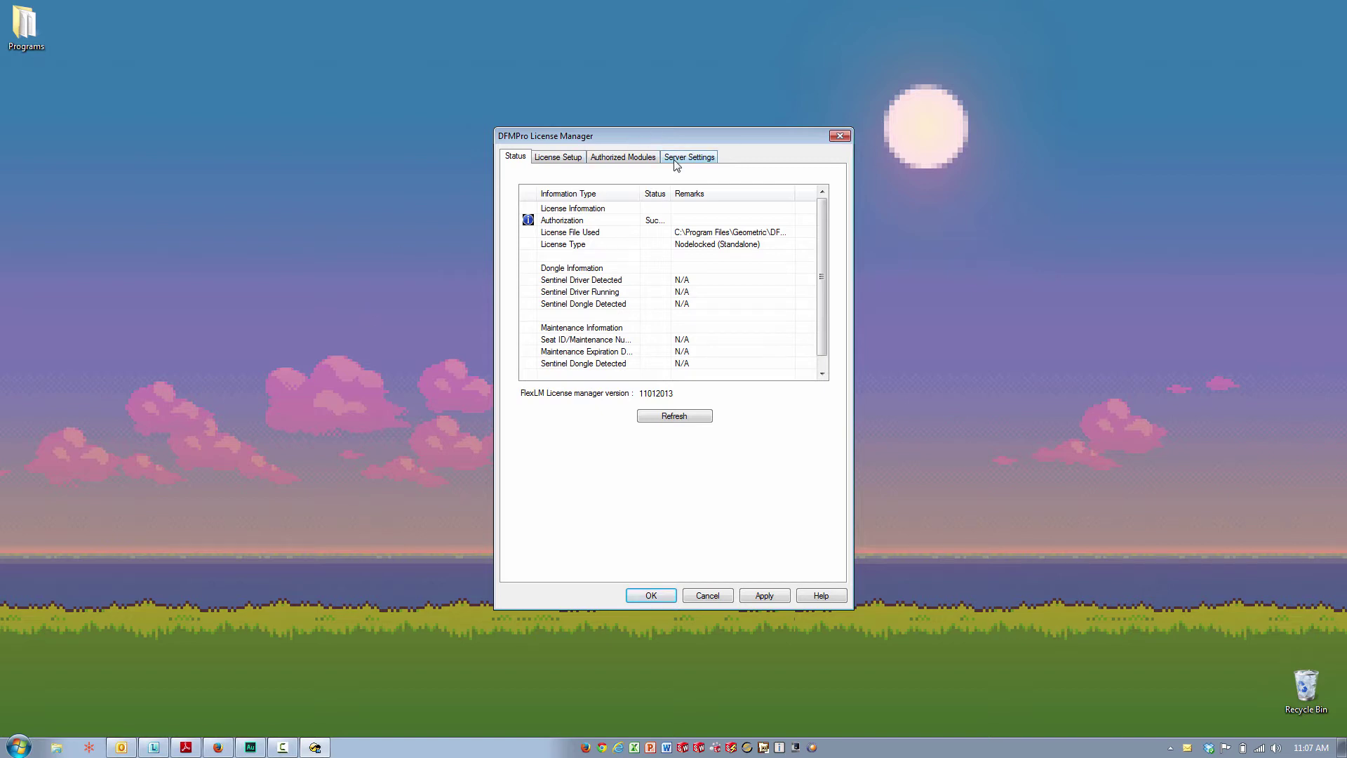
{"action": "left_click_drag", "start_coordinate": [670, 192], "coordinate": [707, 190]}
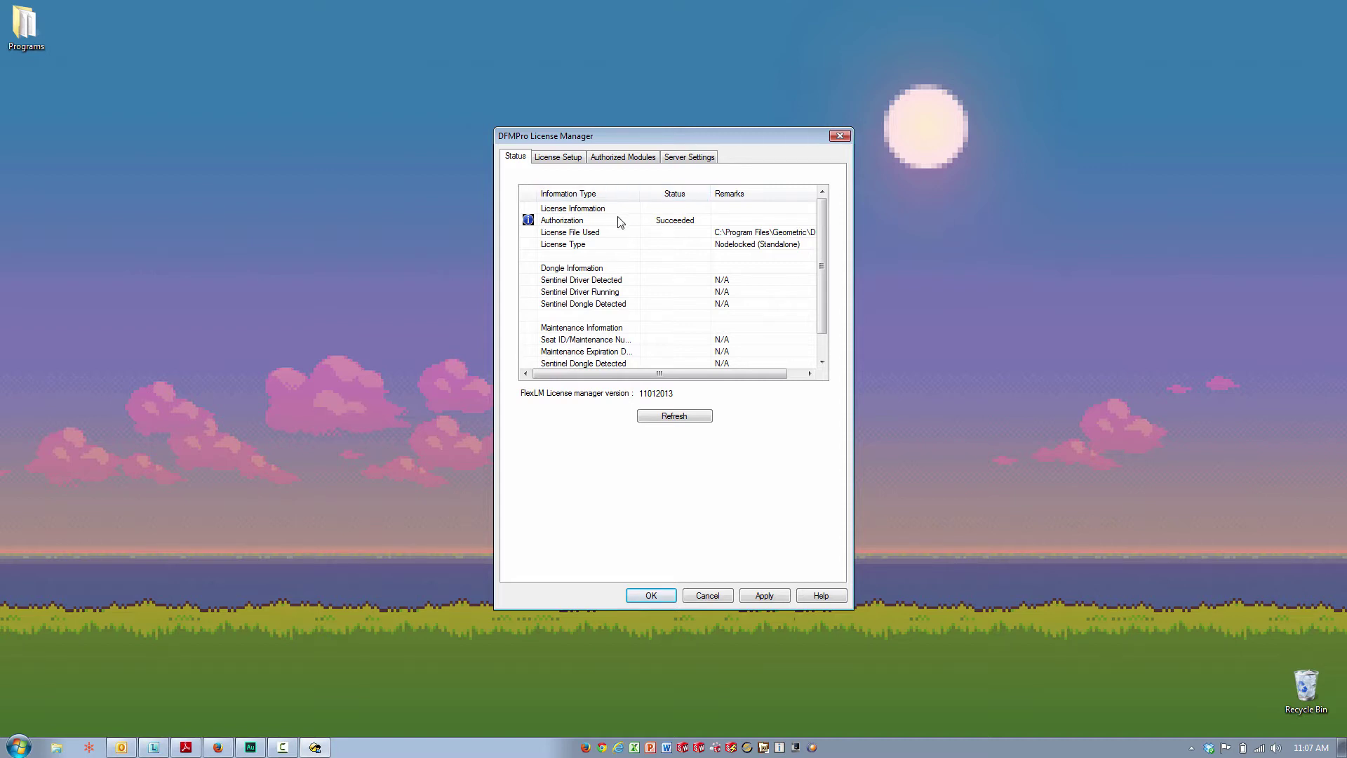
{"action": "left_click", "coordinate": [550, 158]}
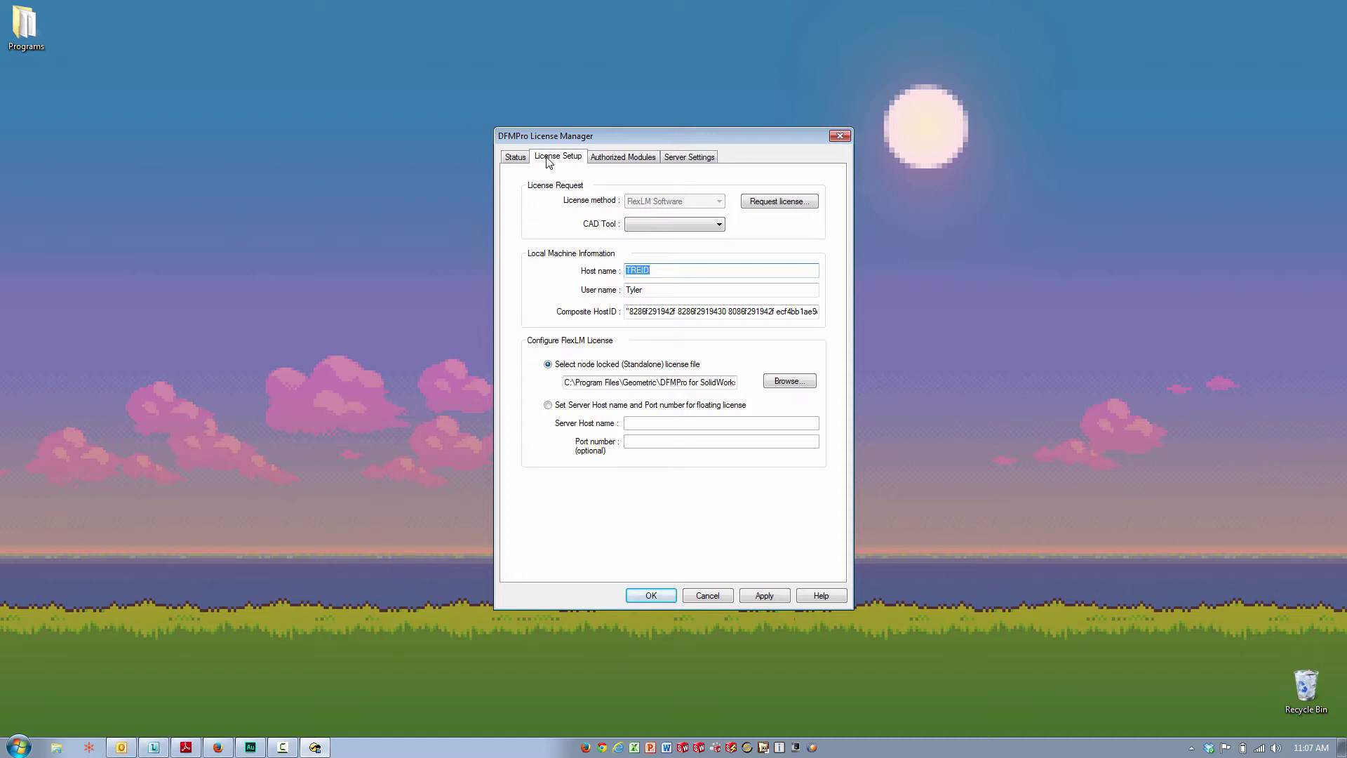
- Choose SolidWorks as the CAD tool, then preview and close the Request License form
{"action": "left_click", "coordinate": [711, 228]}
{"action": "left_click", "coordinate": [700, 237]}
{"action": "left_click", "coordinate": [795, 201]}
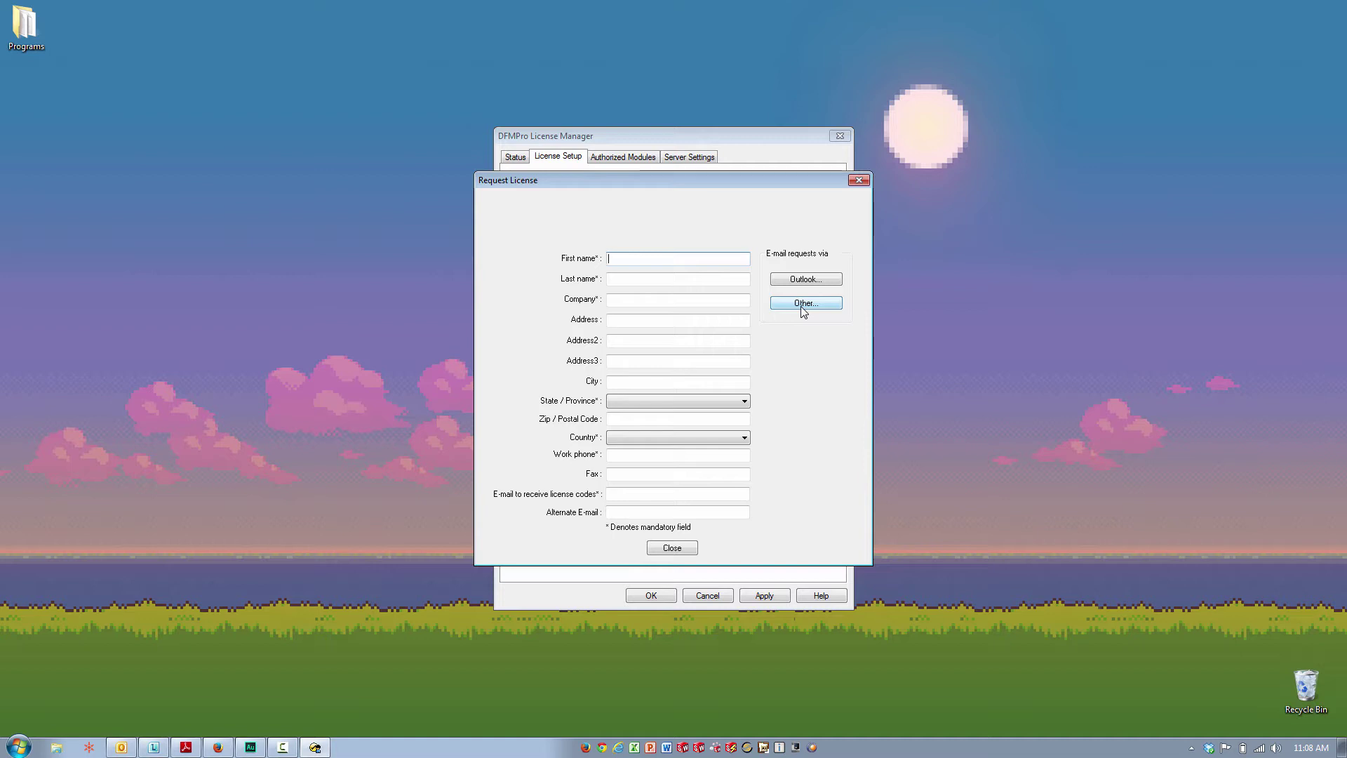
{"action": "left_click", "coordinate": [858, 181]}
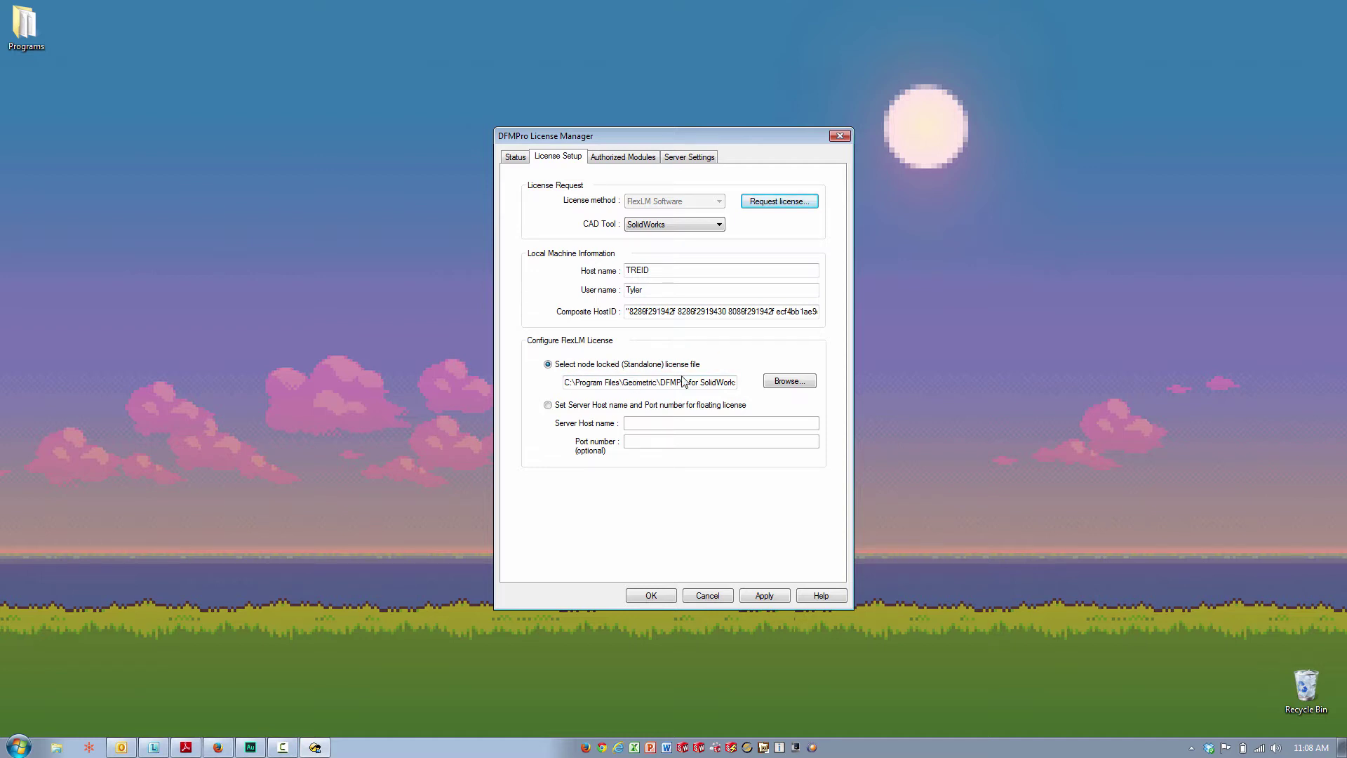
- Select 'Set Server Host name and Port number for floating license'
{"action": "left_click", "coordinate": [548, 405]}
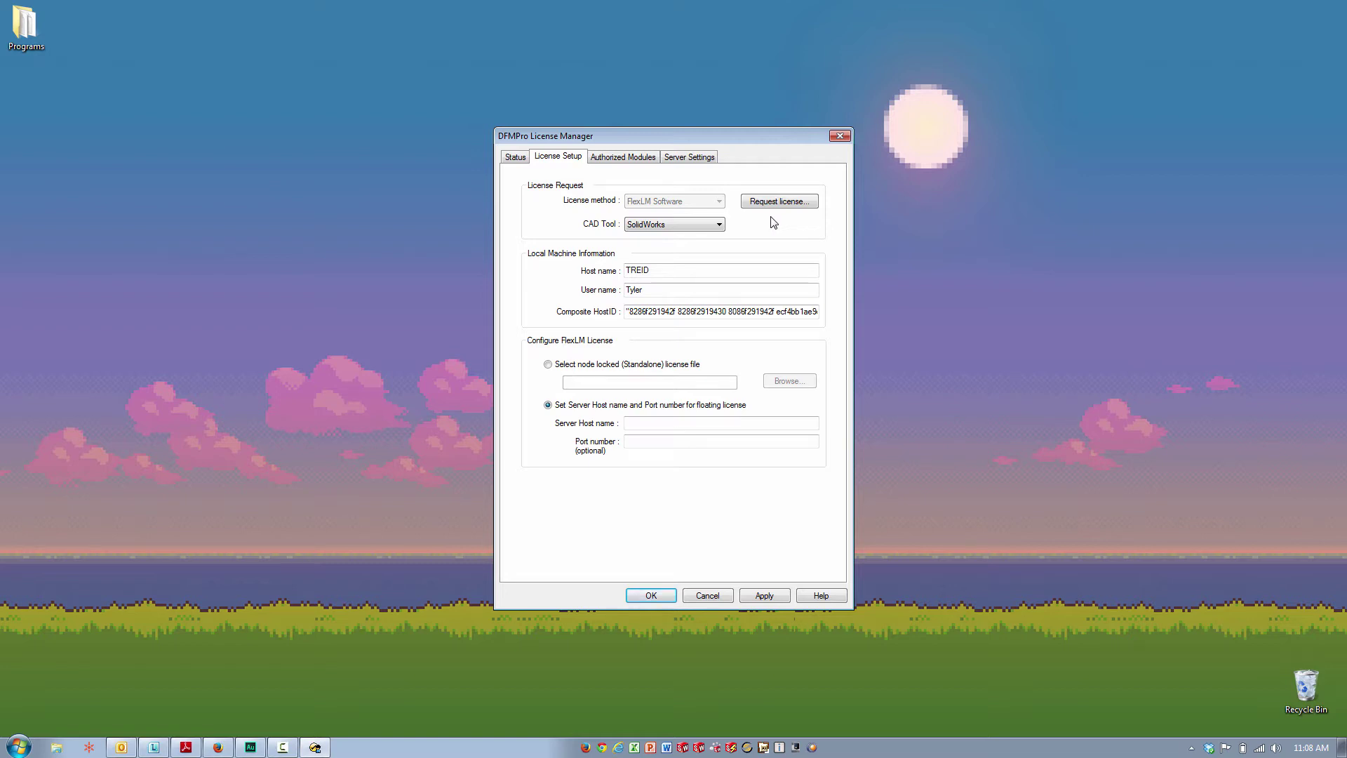
- View the Server Settings page, then close DFMPro License Manager with Escape
{"action": "left_click", "coordinate": [701, 158]}
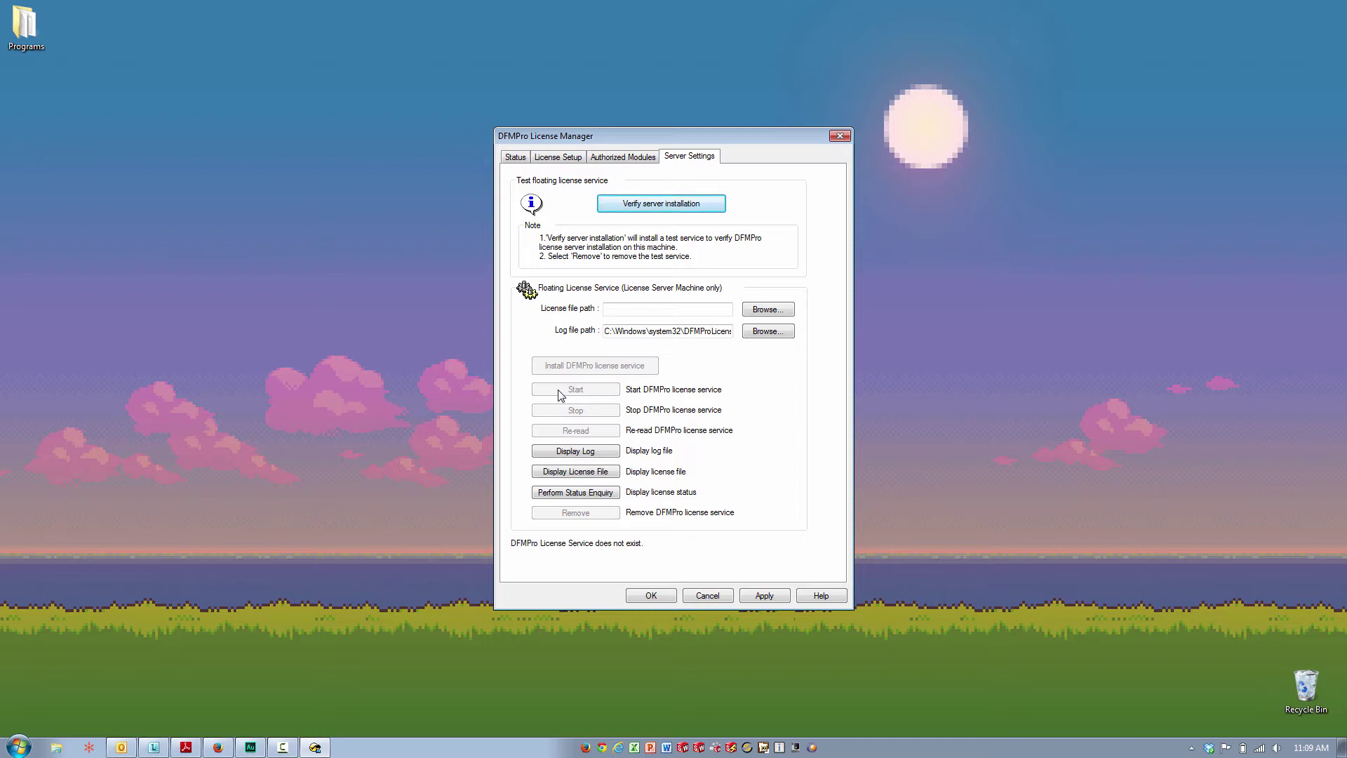
{"action": "key", "text": "Escape"}
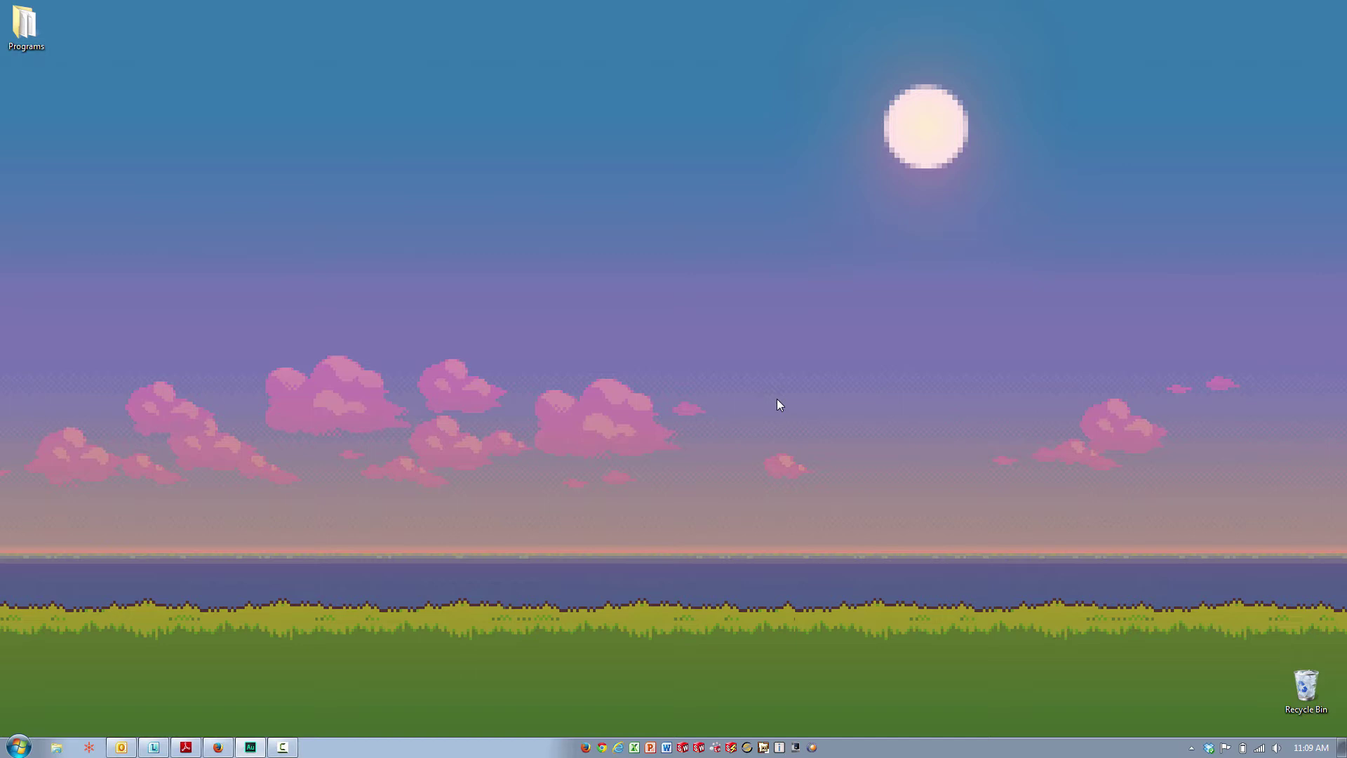
- Launch DFMPro Rule Manager, move its window lower right, and open the File menu
{"action": "left_click", "coordinate": [19, 747]}
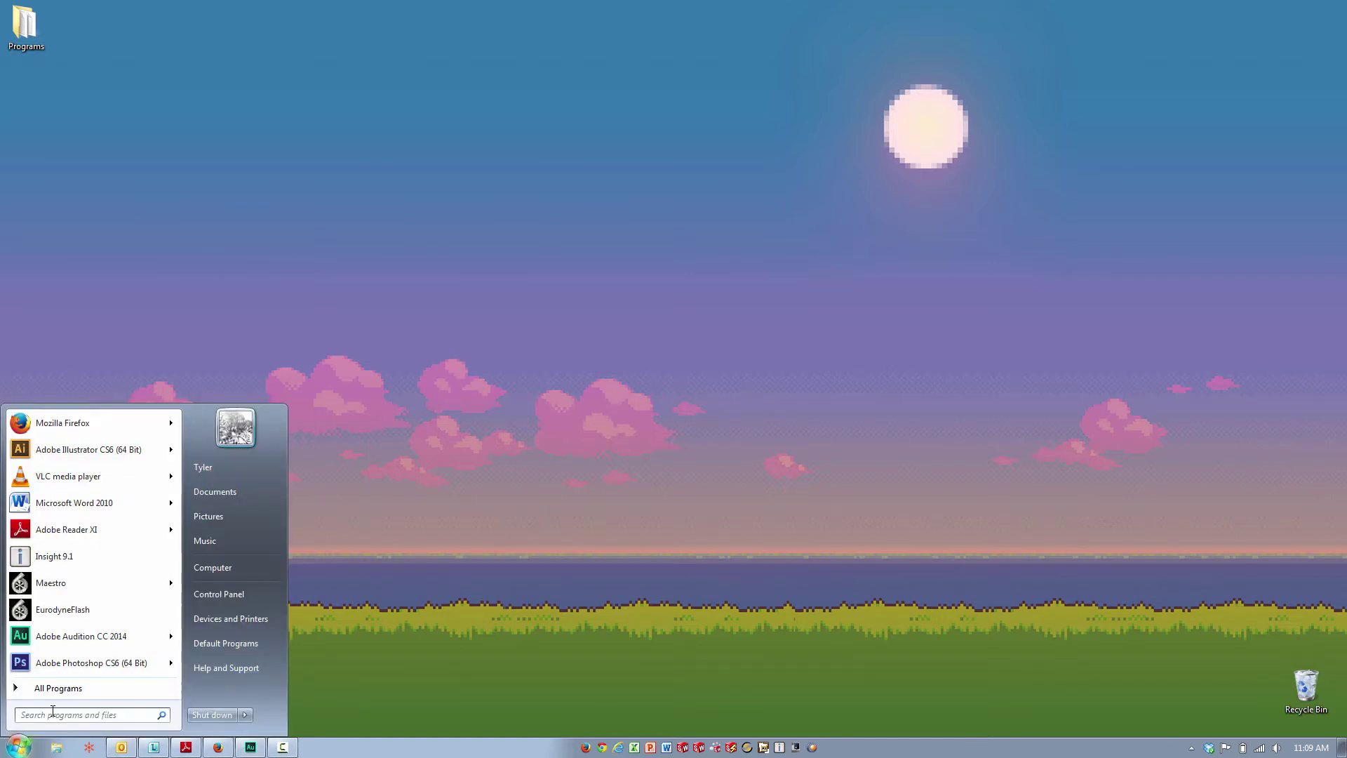
{"action": "left_click", "coordinate": [49, 689]}
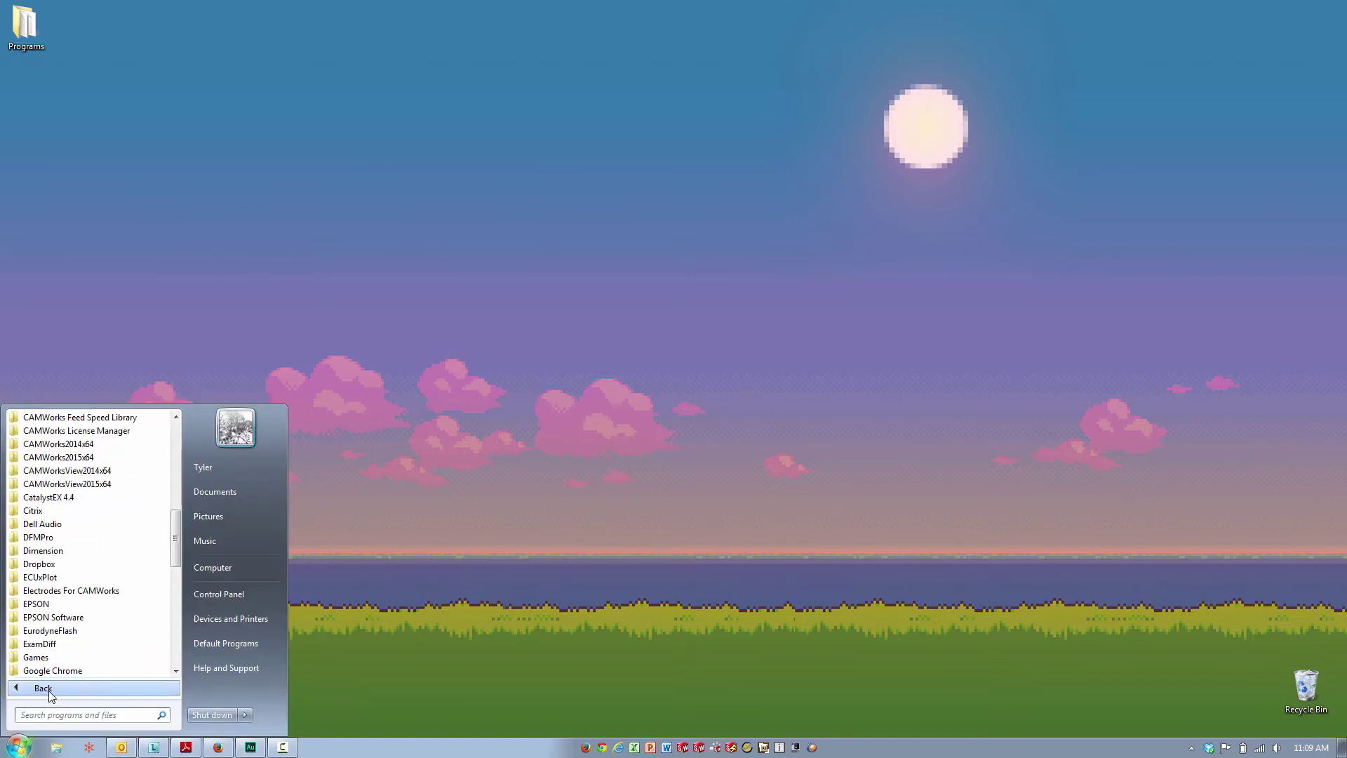
{"action": "left_click", "coordinate": [61, 538]}
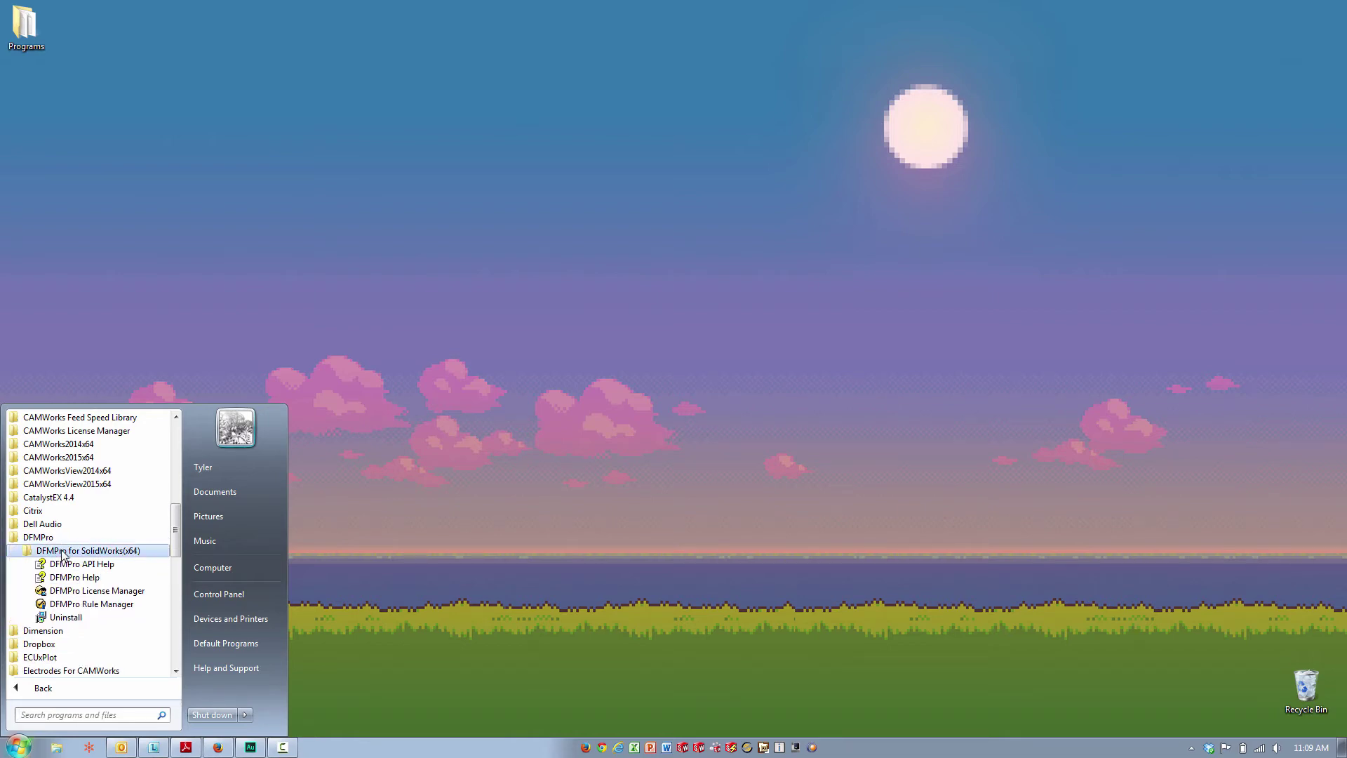
{"action": "left_click", "coordinate": [76, 606]}
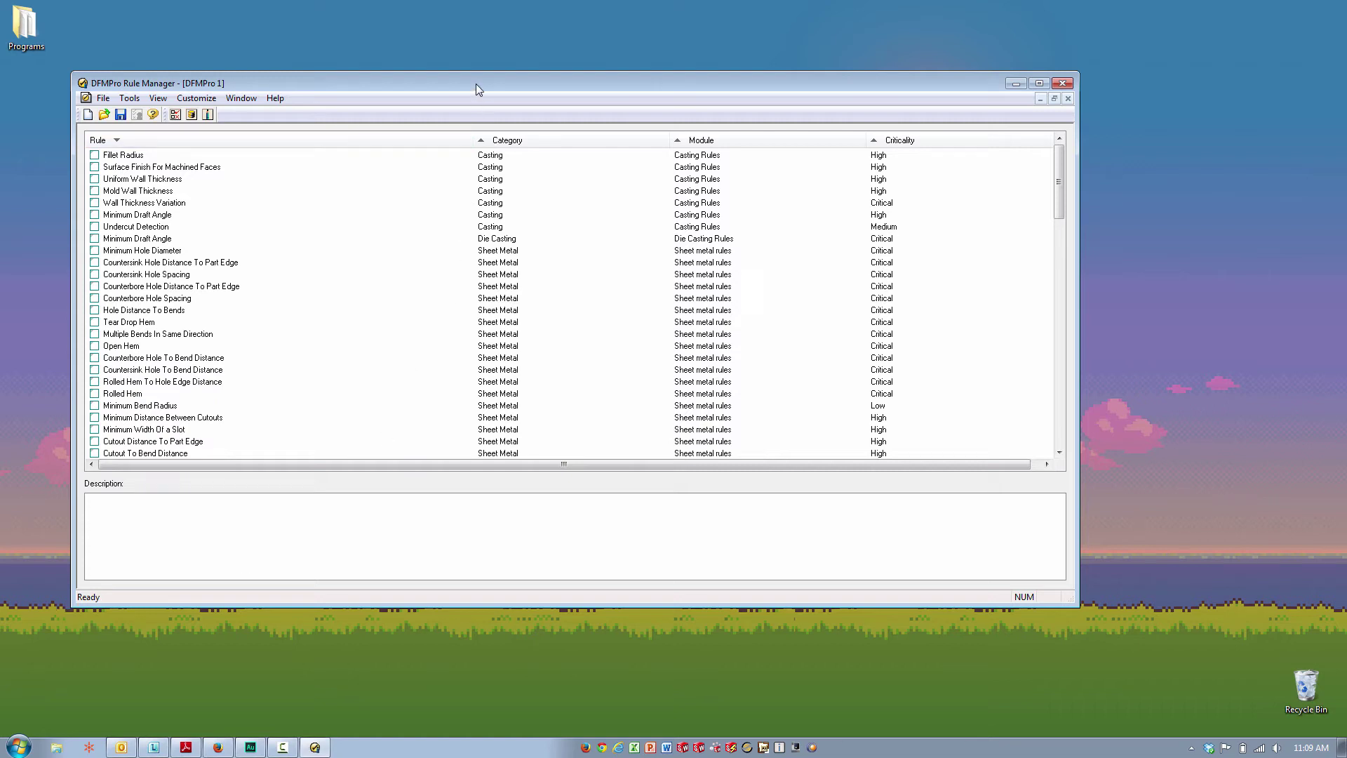
{"action": "left_click_drag", "start_coordinate": [475, 83], "coordinate": [596, 133]}
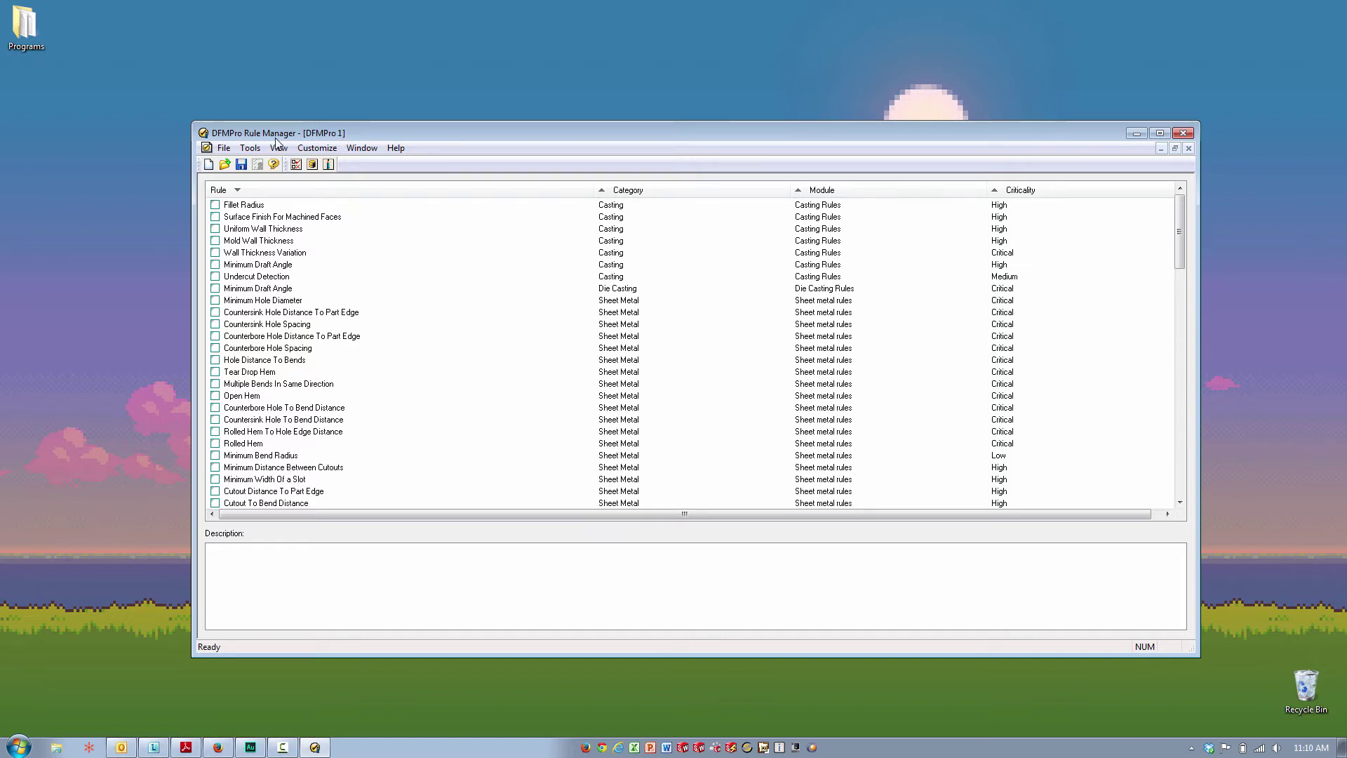
{"action": "left_click", "coordinate": [222, 148]}
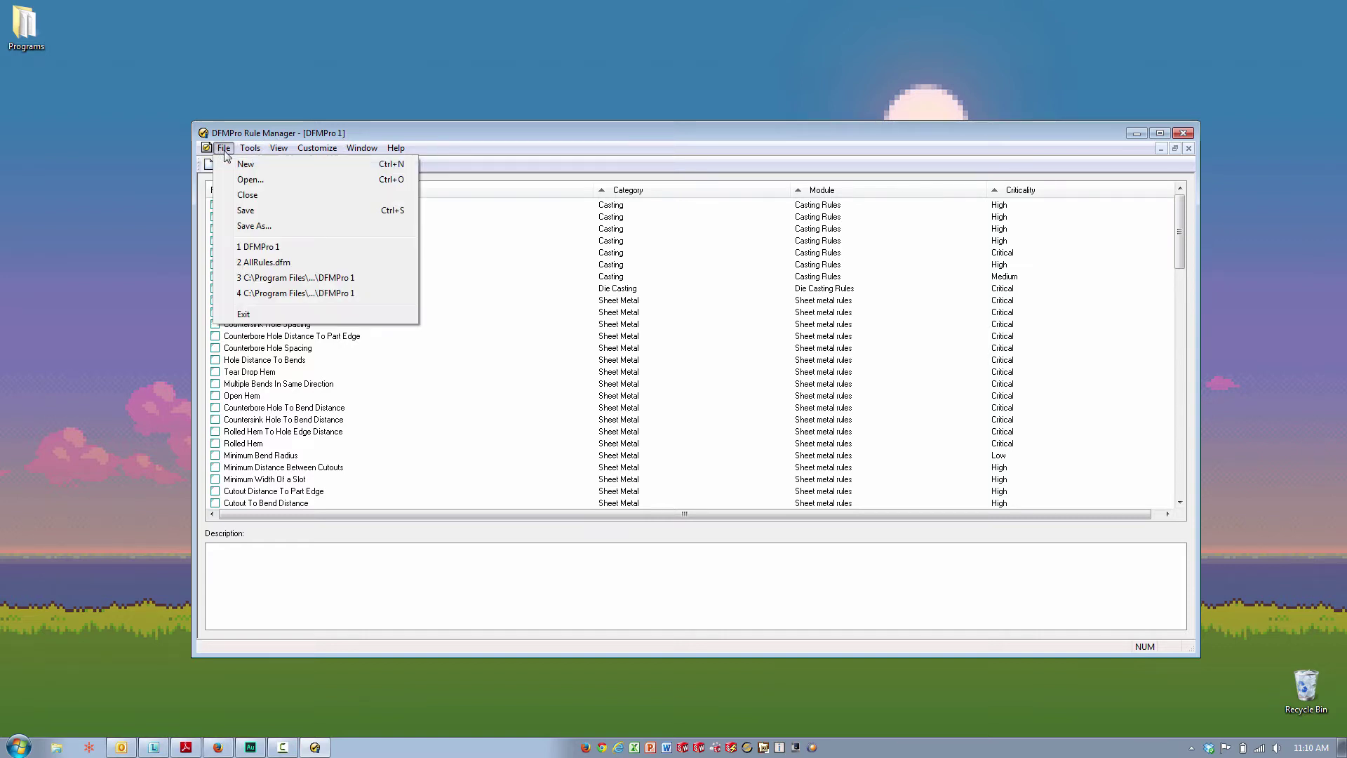
- Open AllRules.dfm from the RuleFiles folder via File > Open
{"action": "left_click", "coordinate": [250, 179]}
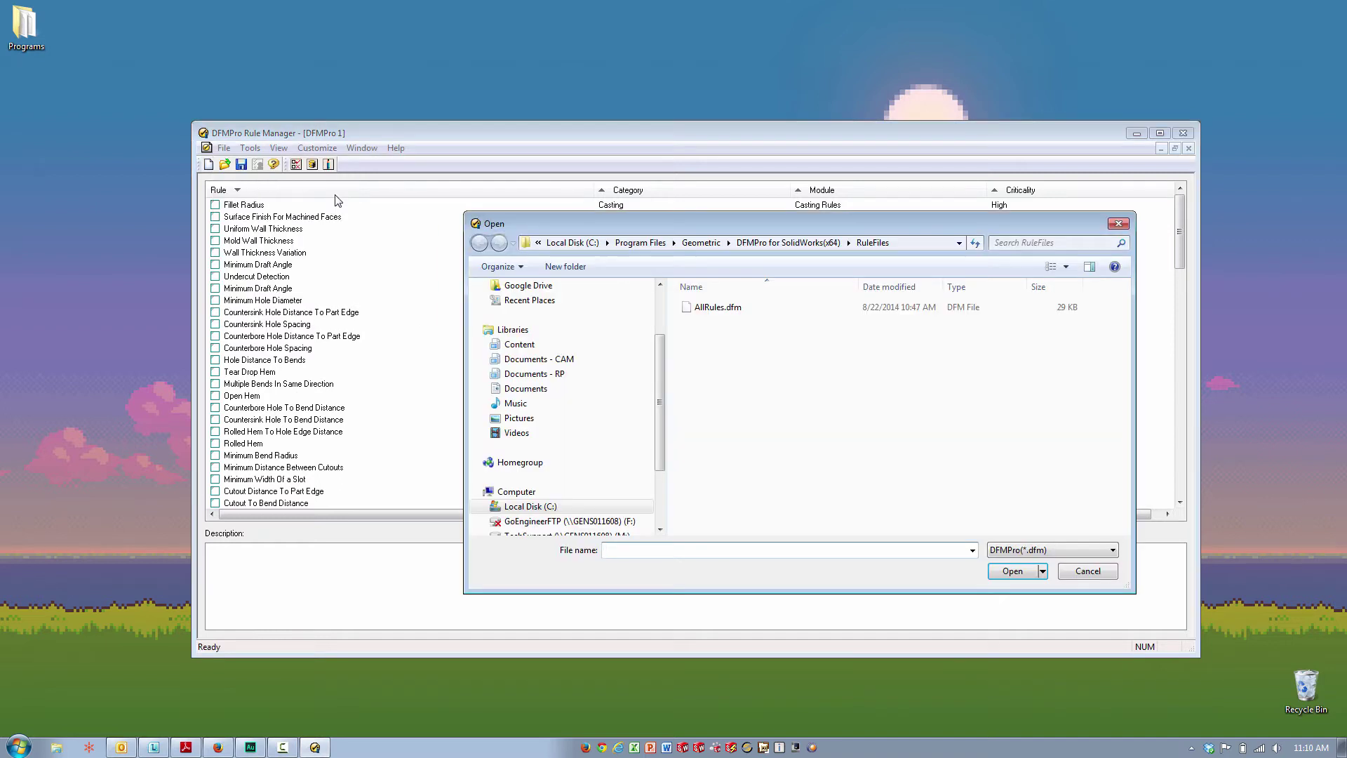
{"action": "left_click", "coordinate": [919, 242]}
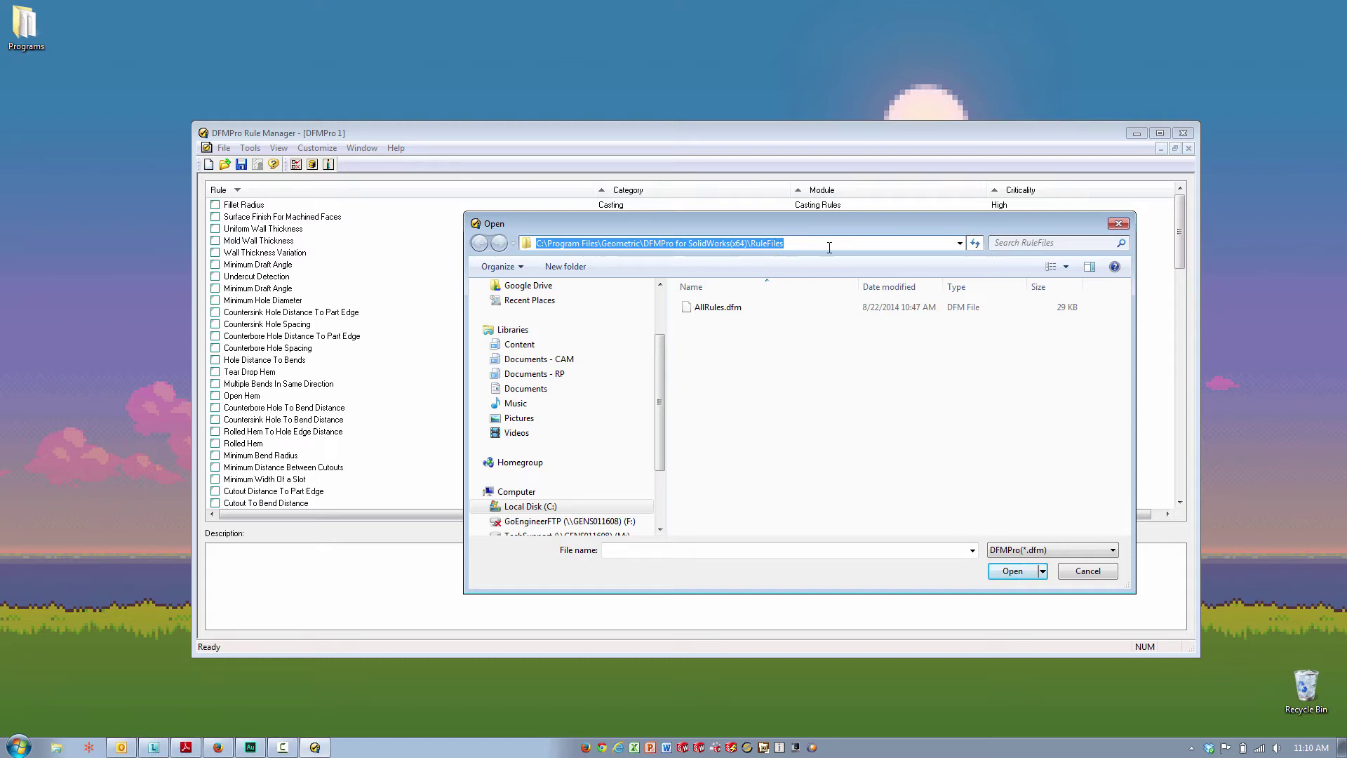
{"action": "left_click", "coordinate": [719, 308]}
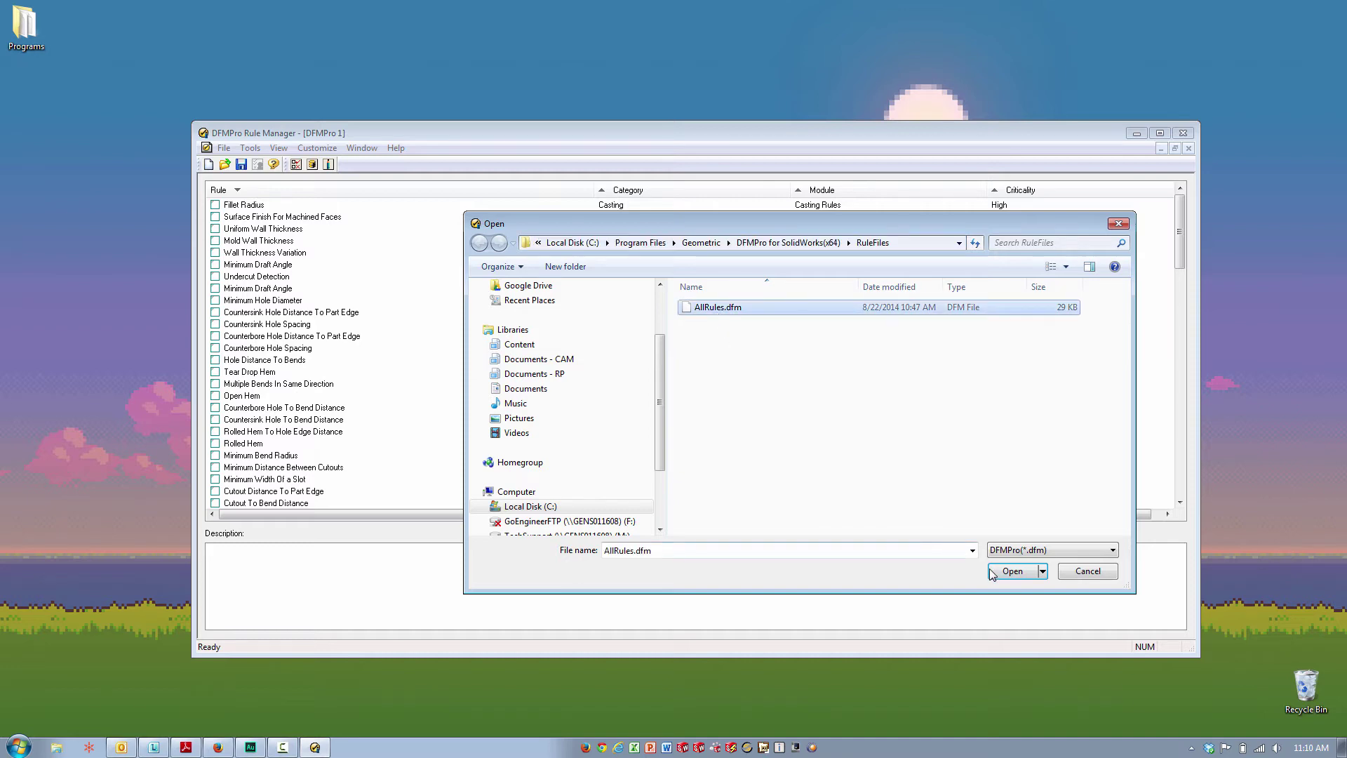
{"action": "left_click", "coordinate": [1012, 571]}
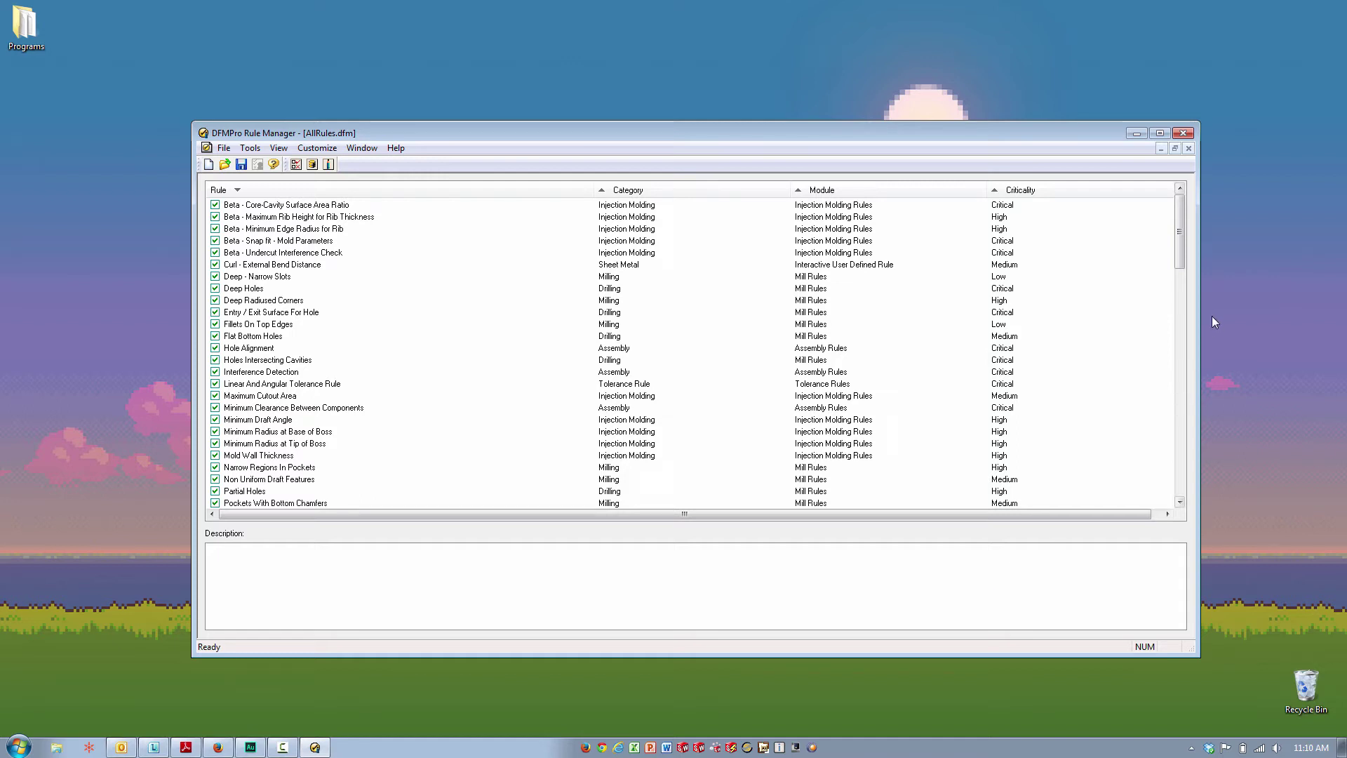
- Display the Minimum Draft Angle rule's description, then sort the rule list by Category
{"action": "mouse_move", "coordinate": [1181, 239]}
{"action": "left_mouse_down"}
{"action": "mouse_move", "coordinate": [1172, 484]}
{"action": "mouse_move", "coordinate": [1198, 226]}
{"action": "left_mouse_up"}
{"action": "left_click_drag", "start_coordinate": [1181, 222], "coordinate": [1171, 323]}
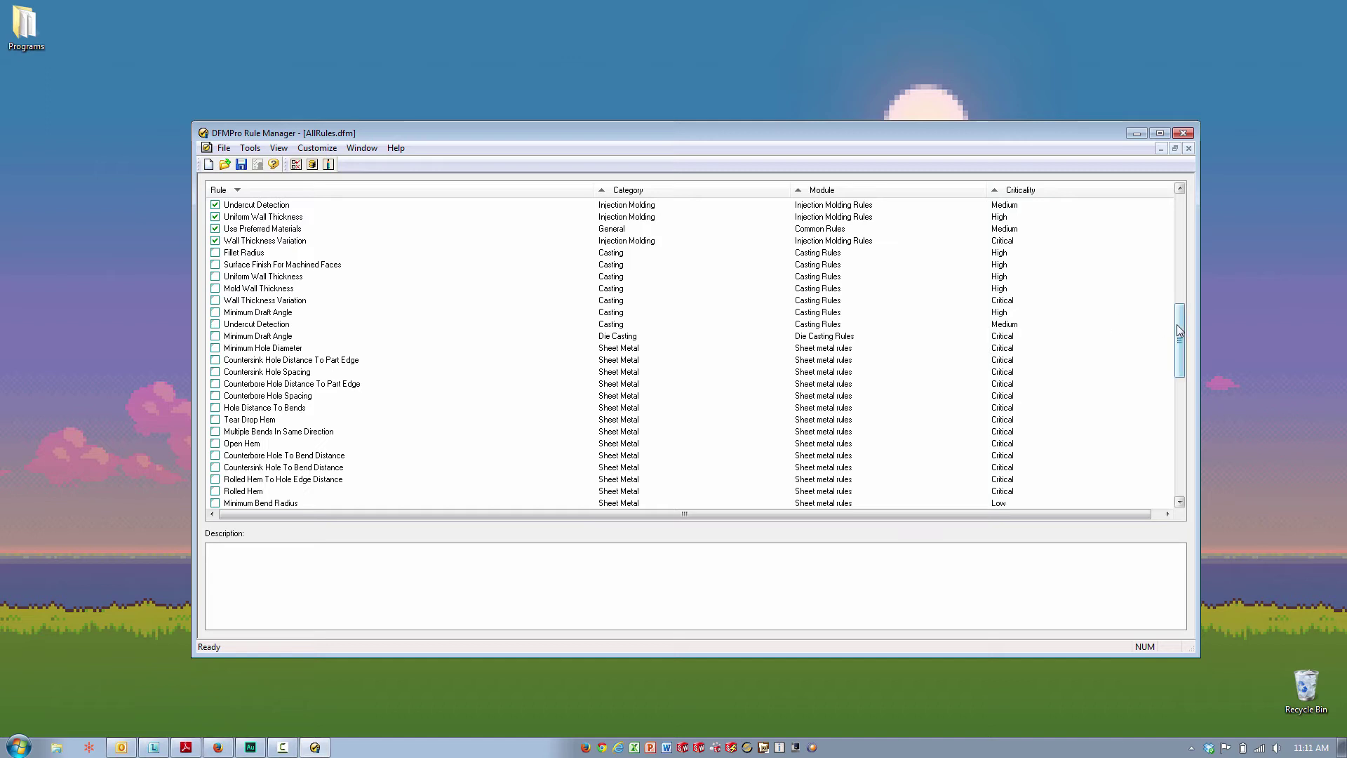
{"action": "scroll", "coordinate": [588, 351], "scroll_direction": "up", "scroll_amount": 2}
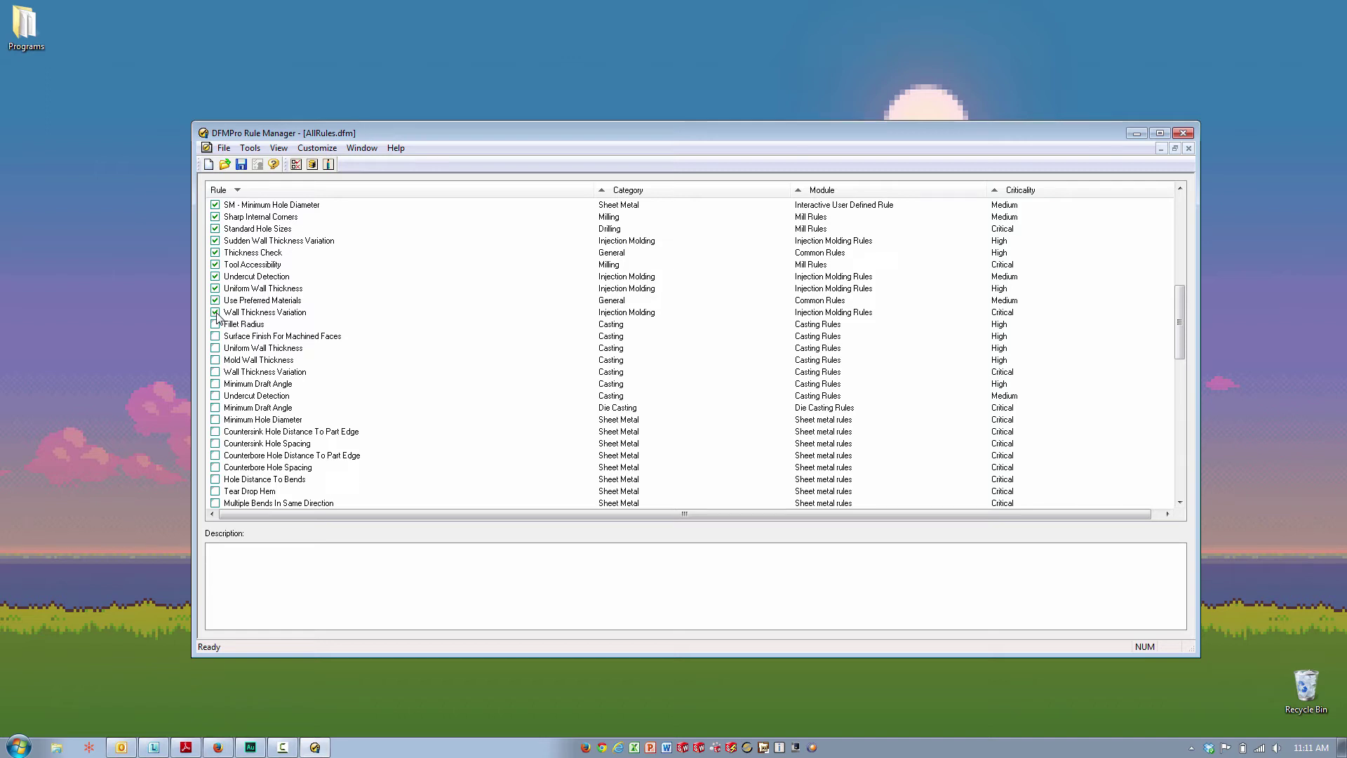
{"action": "scroll", "coordinate": [287, 260], "scroll_direction": "up", "scroll_amount": 4}
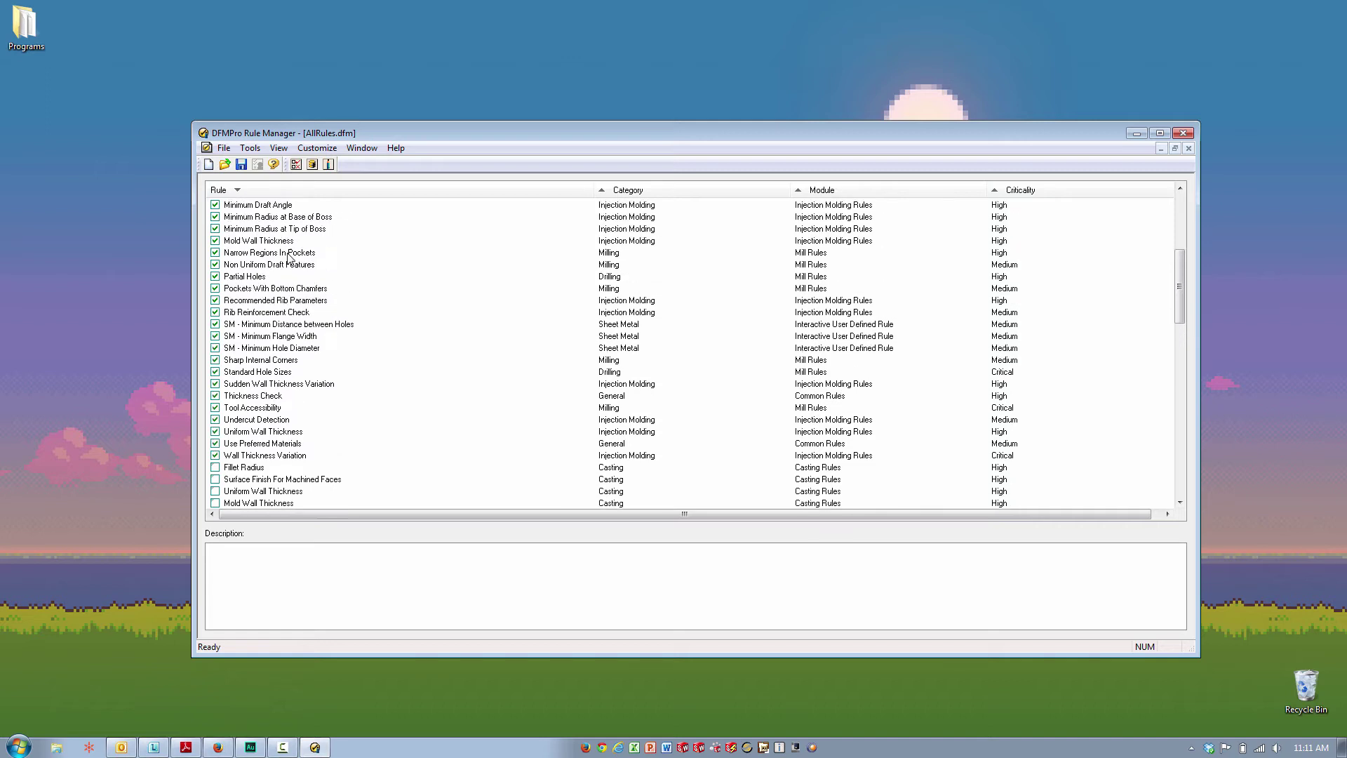
{"action": "left_click", "coordinate": [274, 204]}
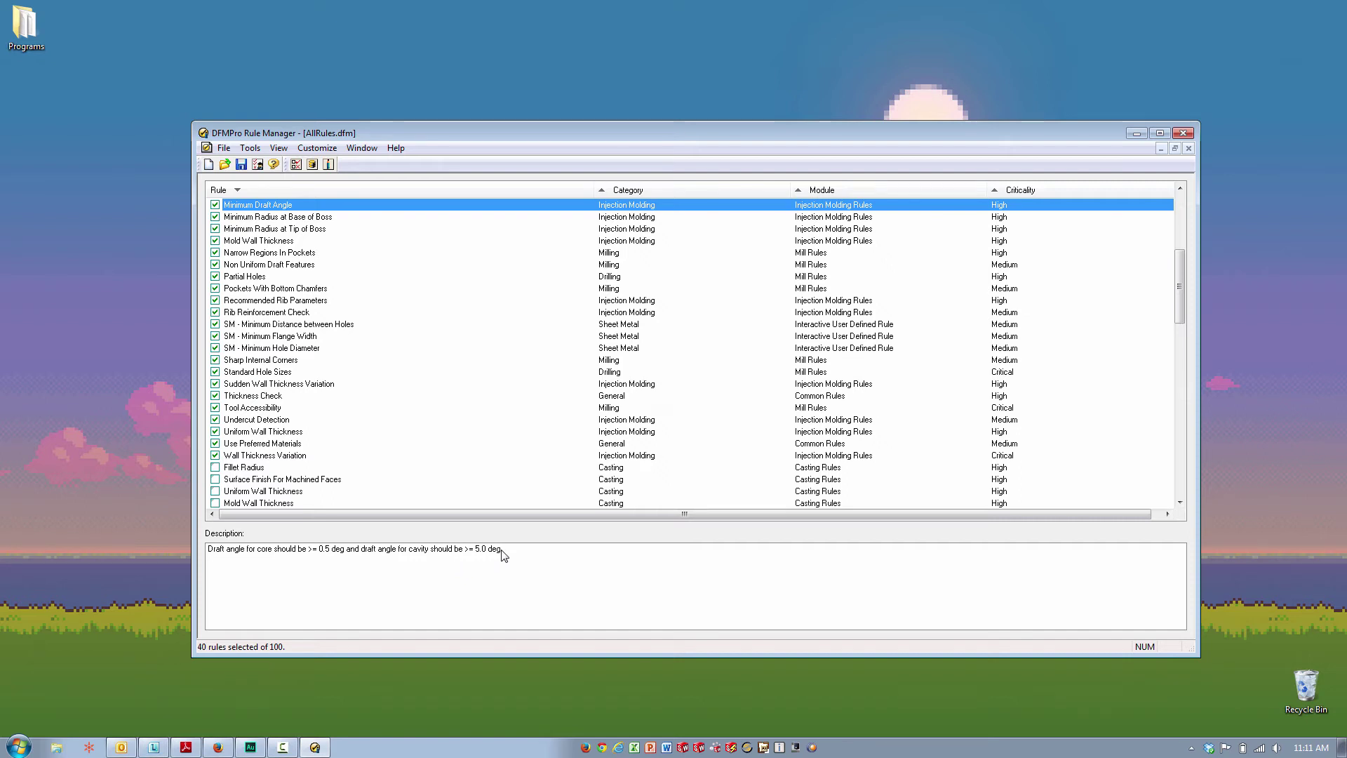
{"action": "left_click", "coordinate": [647, 189]}
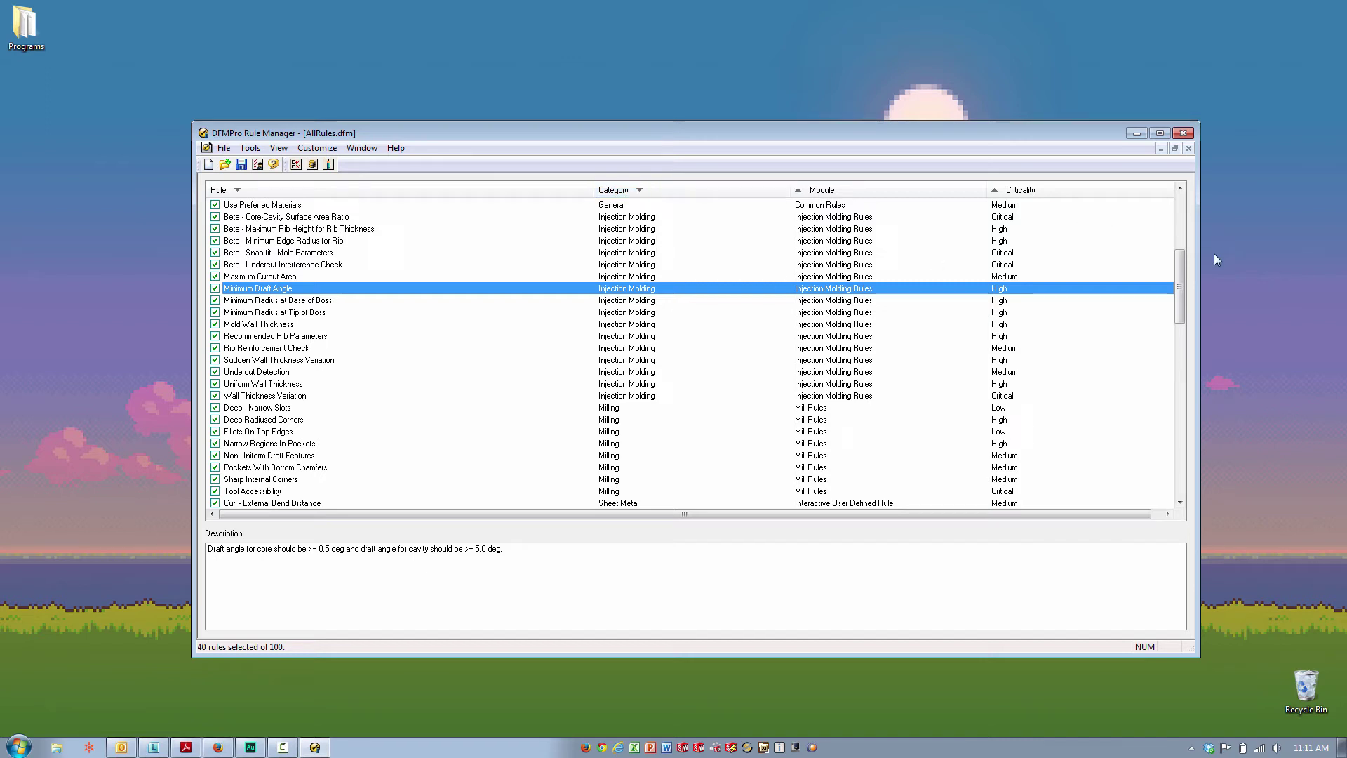
{"action": "left_click_drag", "start_coordinate": [1182, 274], "coordinate": [1193, 209]}
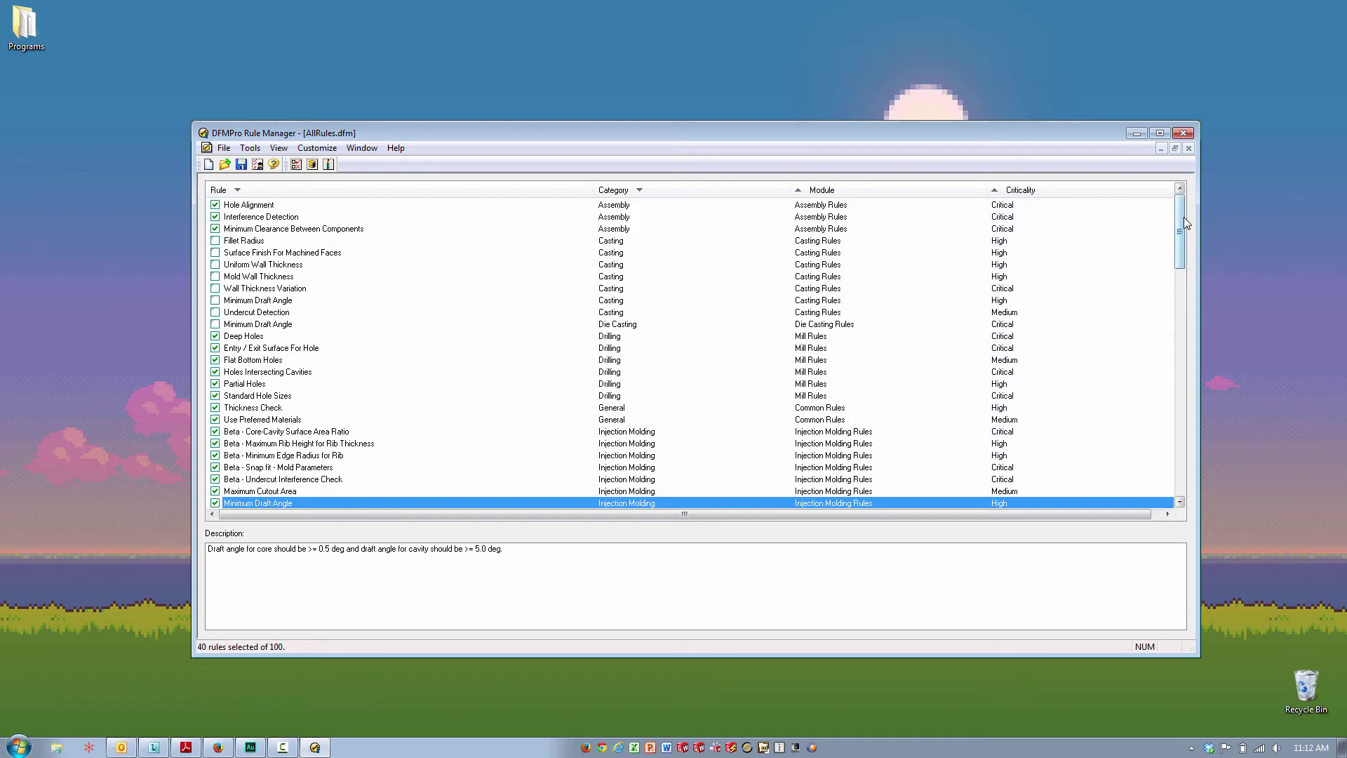
{"action": "left_click_drag", "start_coordinate": [1185, 225], "coordinate": [1086, 211]}
- Open the Deep Holes settings showing ratio <= 8.0, and expand its Criticality list at Critical
{"action": "double_click", "coordinate": [246, 338]}
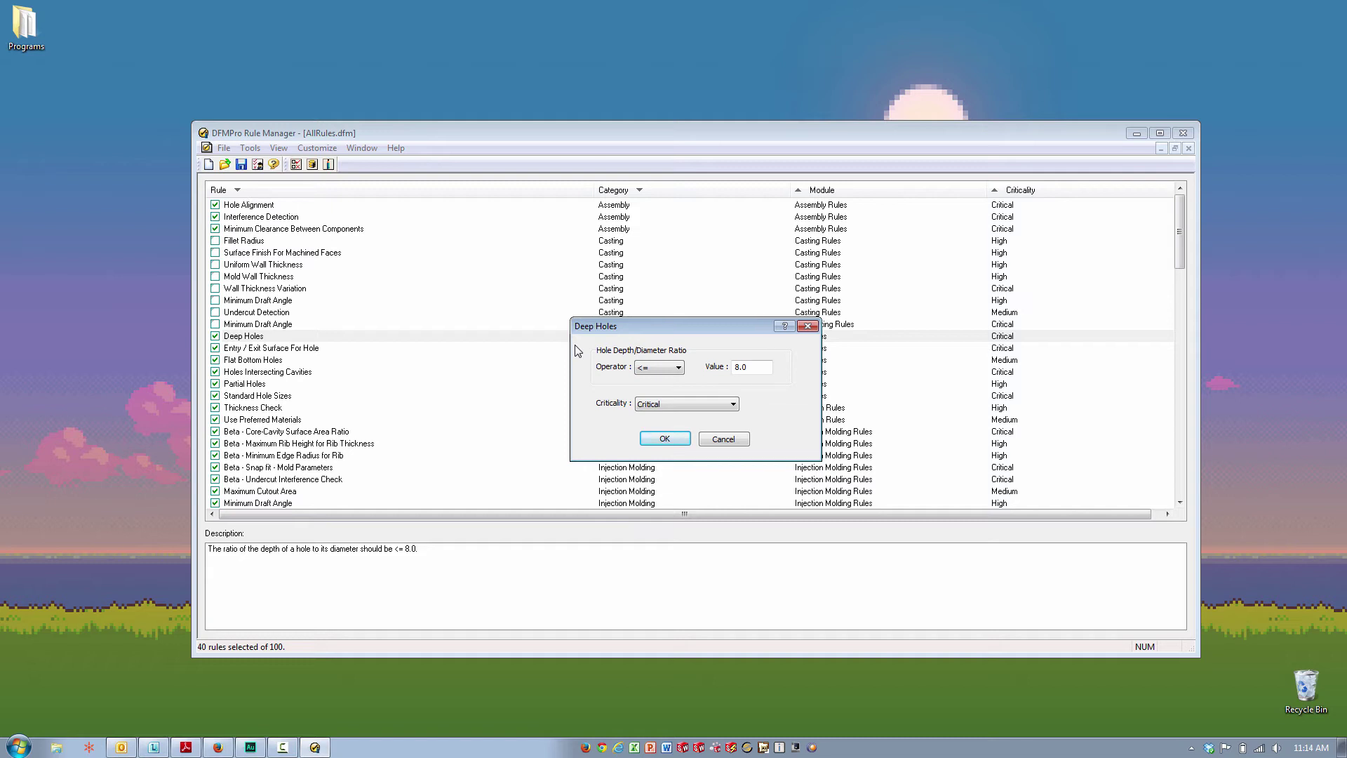
{"action": "left_click", "coordinate": [693, 404]}
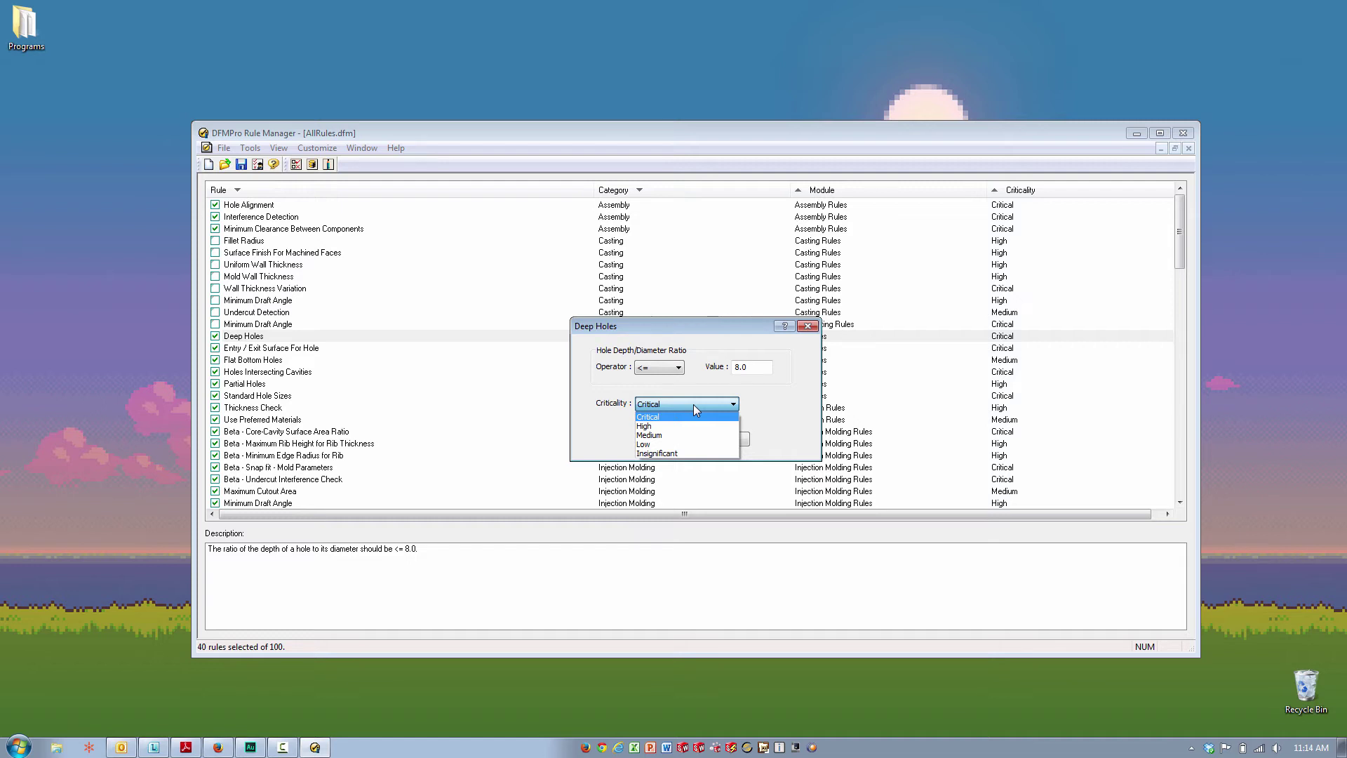
- Collapse the Criticality dropdown, keeping Deep Holes at Critical
{"action": "left_click", "coordinate": [683, 444]}
- Close the Deep Holes dialog and toggle Fillet Radius on and back off
{"action": "left_click", "coordinate": [723, 440]}
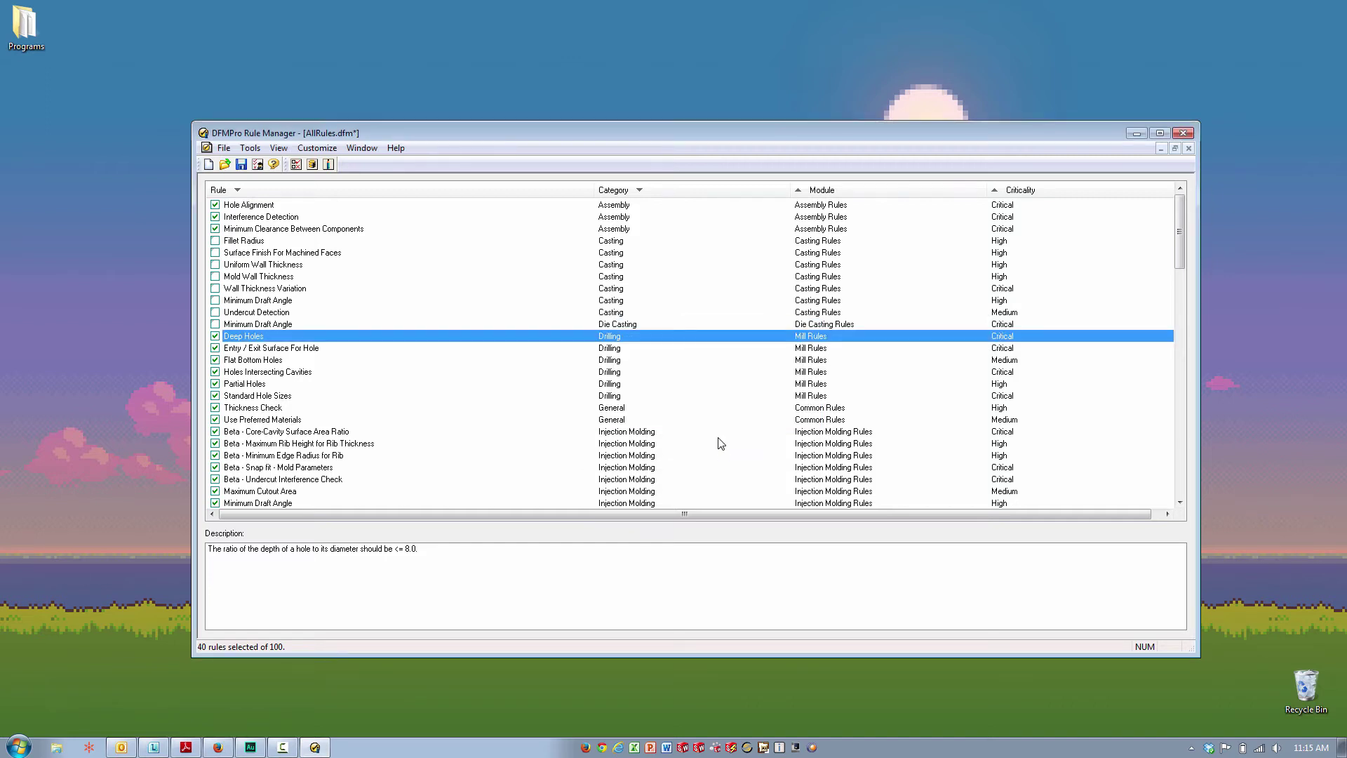
{"action": "left_click", "coordinate": [215, 240]}
{"action": "left_click", "coordinate": [215, 253]}
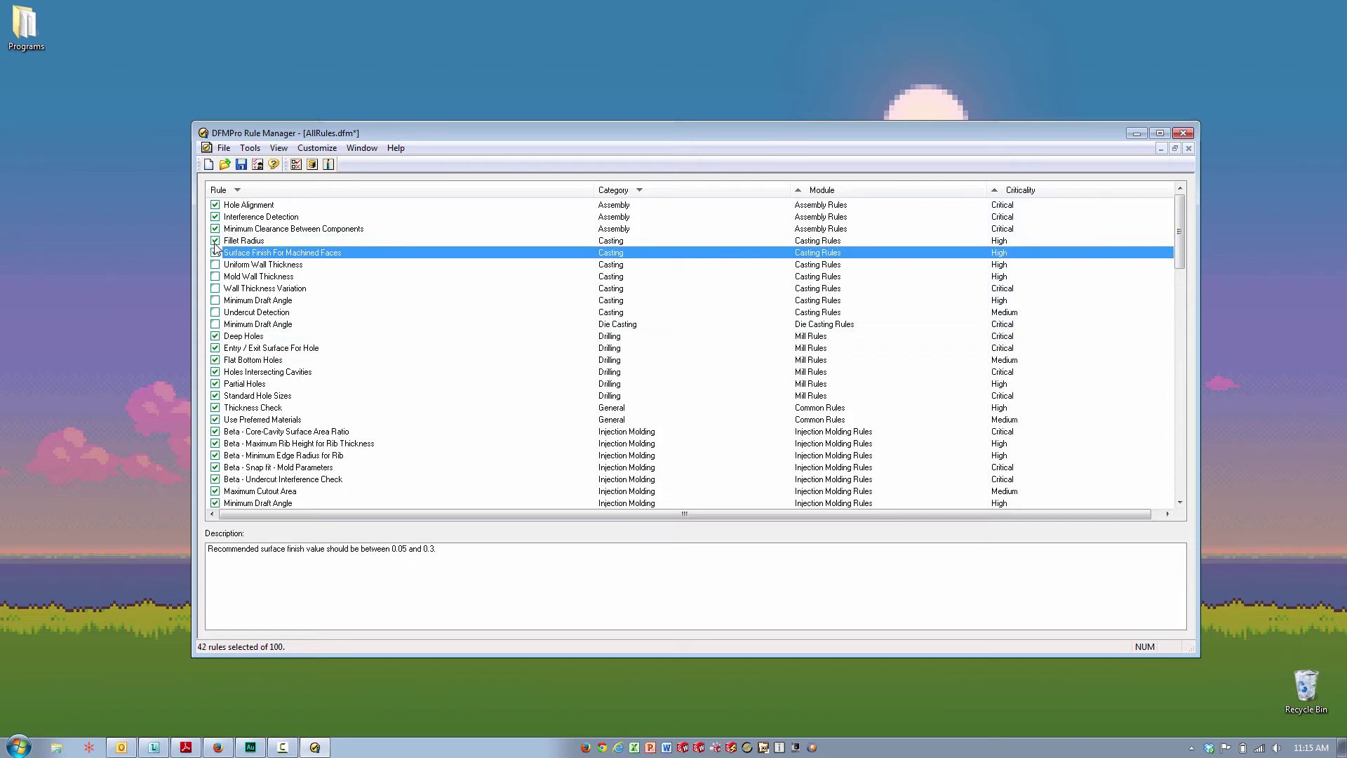
{"action": "left_click", "coordinate": [215, 240]}
{"action": "left_click", "coordinate": [214, 253]}
- Enable Casting's Uniform Wall Thickness, Mold Wall Thickness, Wall Thickness Variation, Minimum Draft Angle, Undercut Detection
{"action": "left_click", "coordinate": [215, 265]}
{"action": "left_click", "coordinate": [215, 276]}
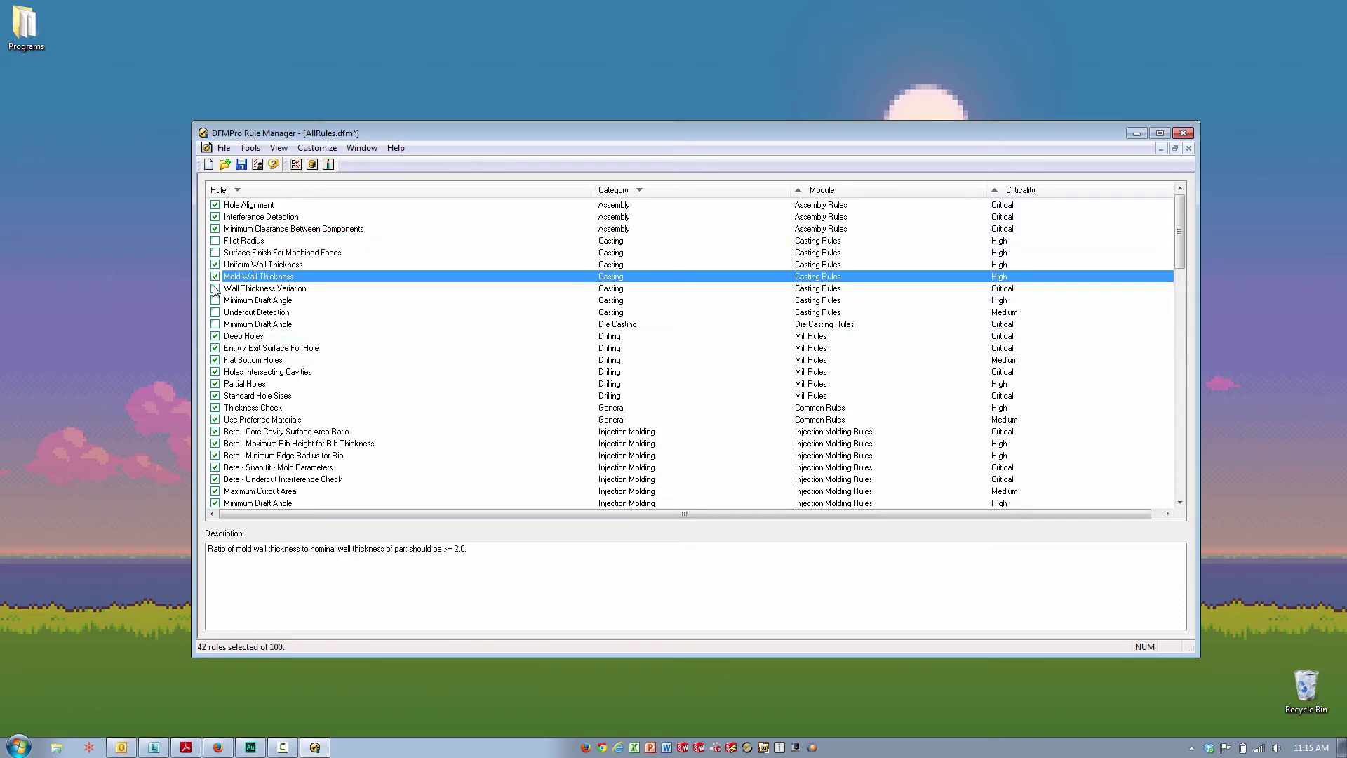
{"action": "left_click", "coordinate": [215, 288]}
{"action": "left_click", "coordinate": [214, 301]}
{"action": "left_click", "coordinate": [215, 312]}
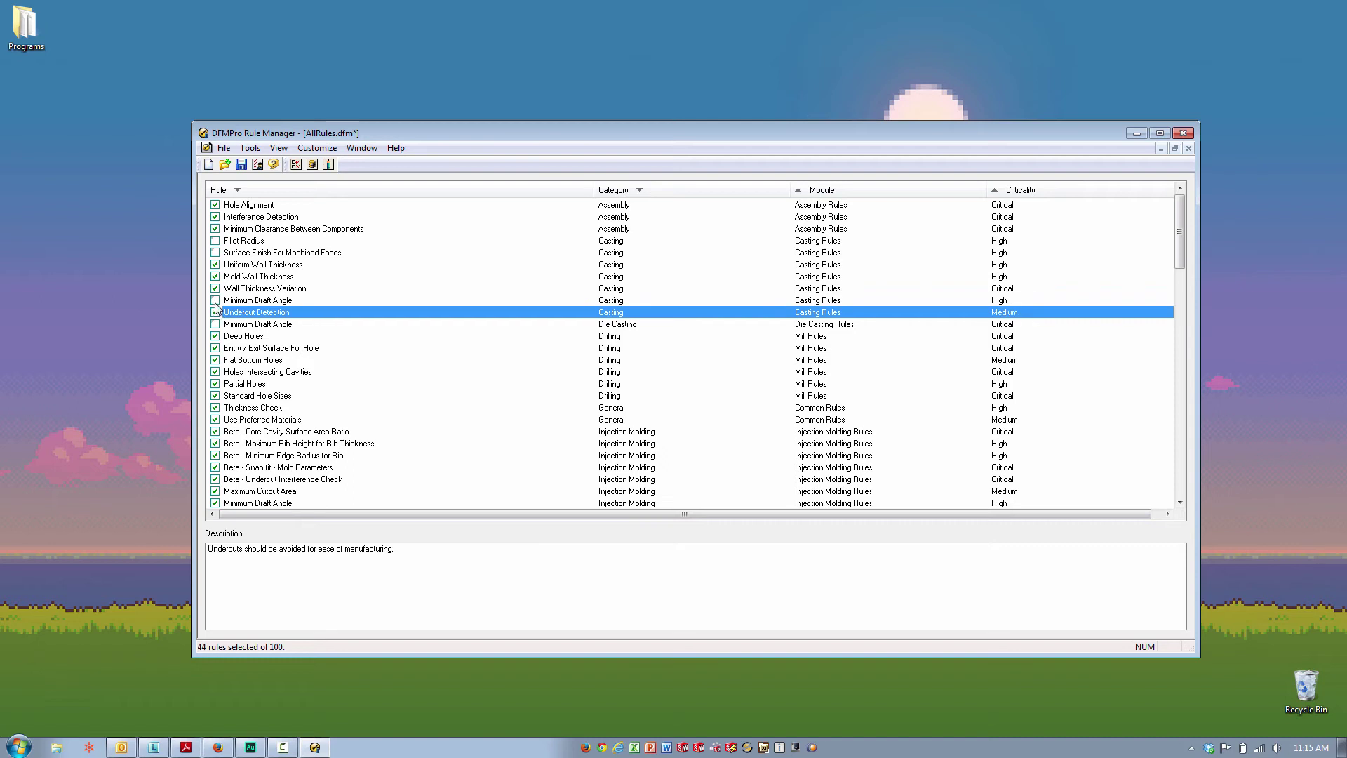
{"action": "left_click", "coordinate": [232, 300]}
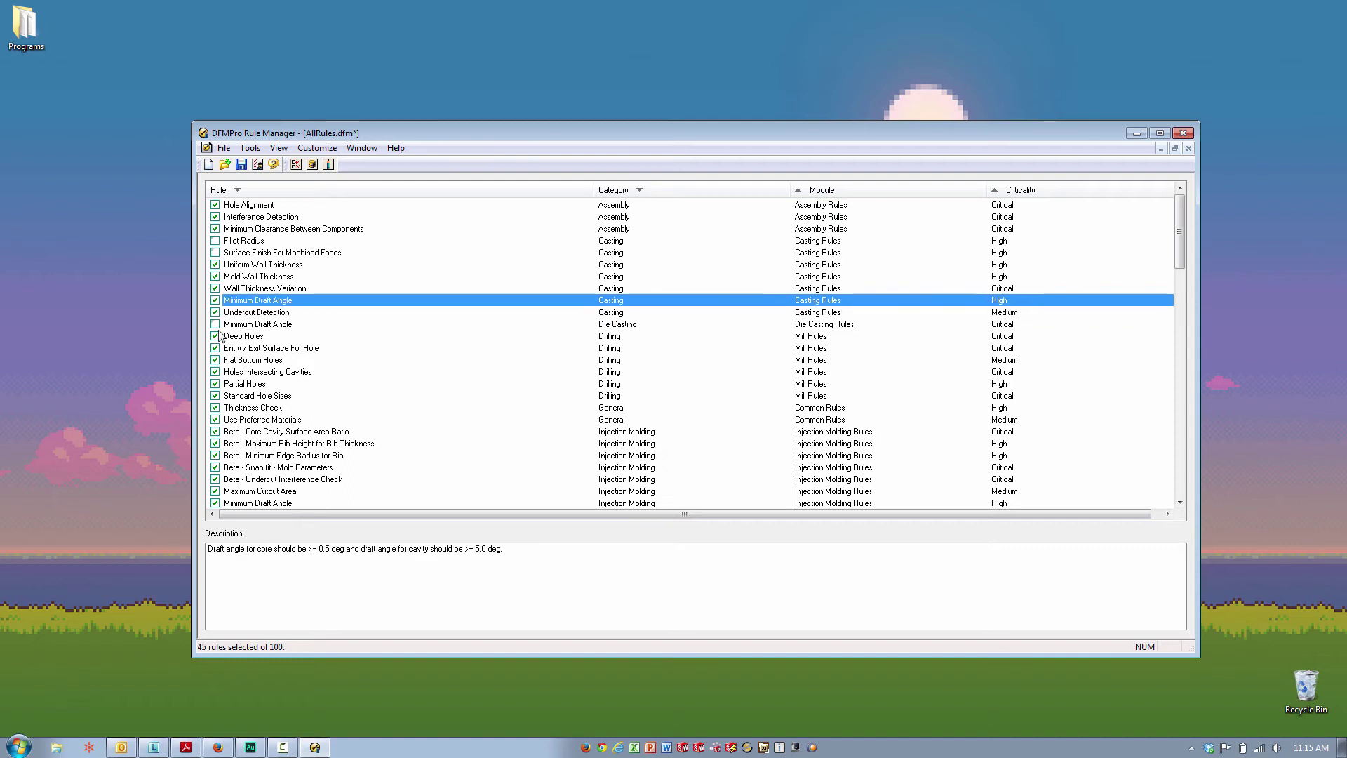
- In Register Rules, remove the Die Casting, Casting and Turn rule modules from Loaded Modules
{"action": "left_click", "coordinate": [319, 148]}
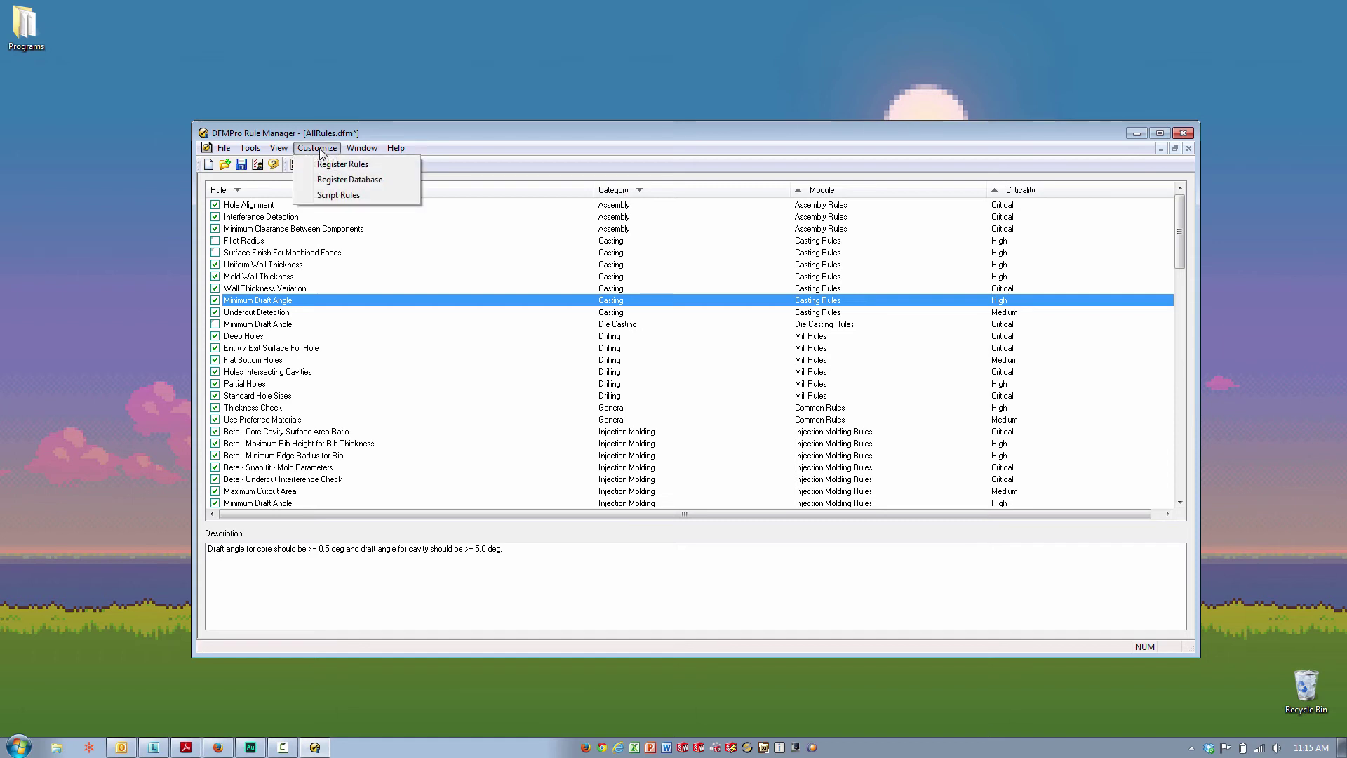
{"action": "left_click", "coordinate": [341, 164]}
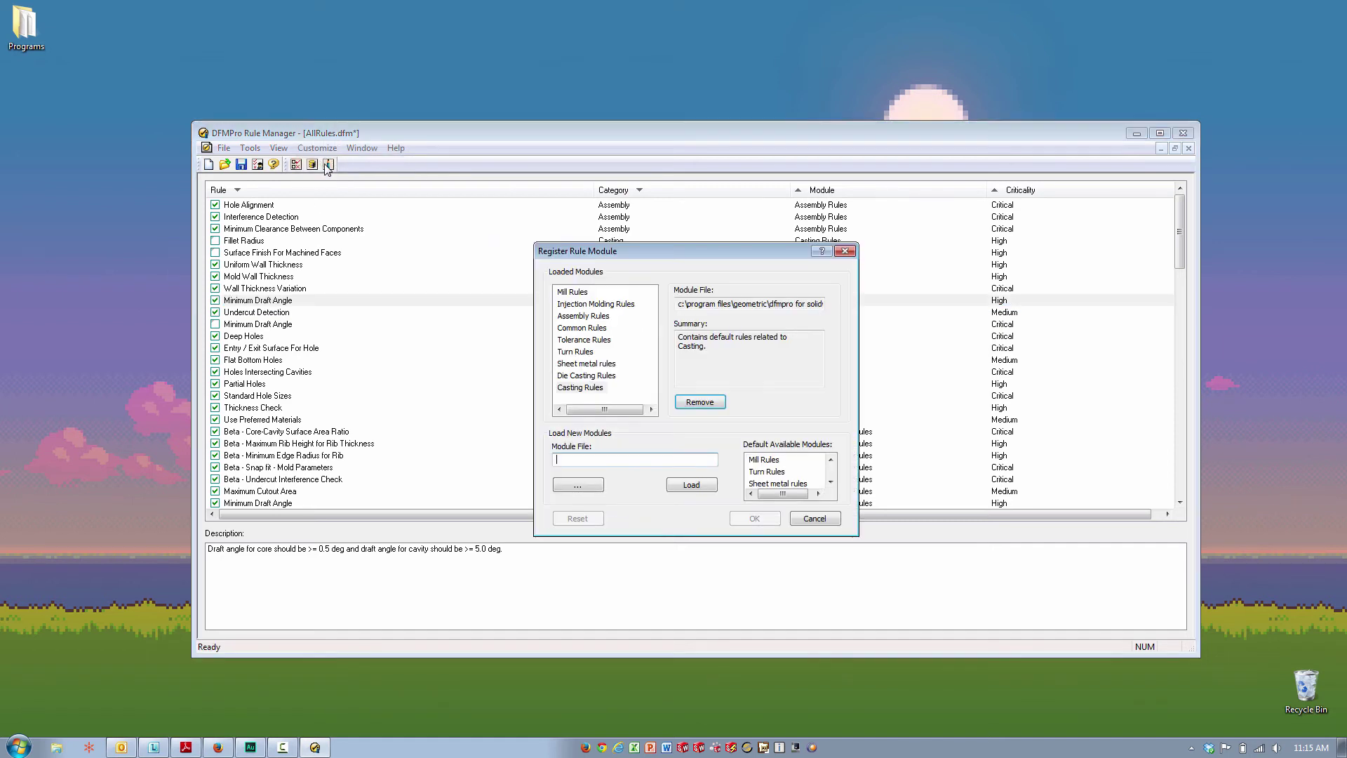
{"action": "left_click_drag", "start_coordinate": [642, 246], "coordinate": [526, 234]}
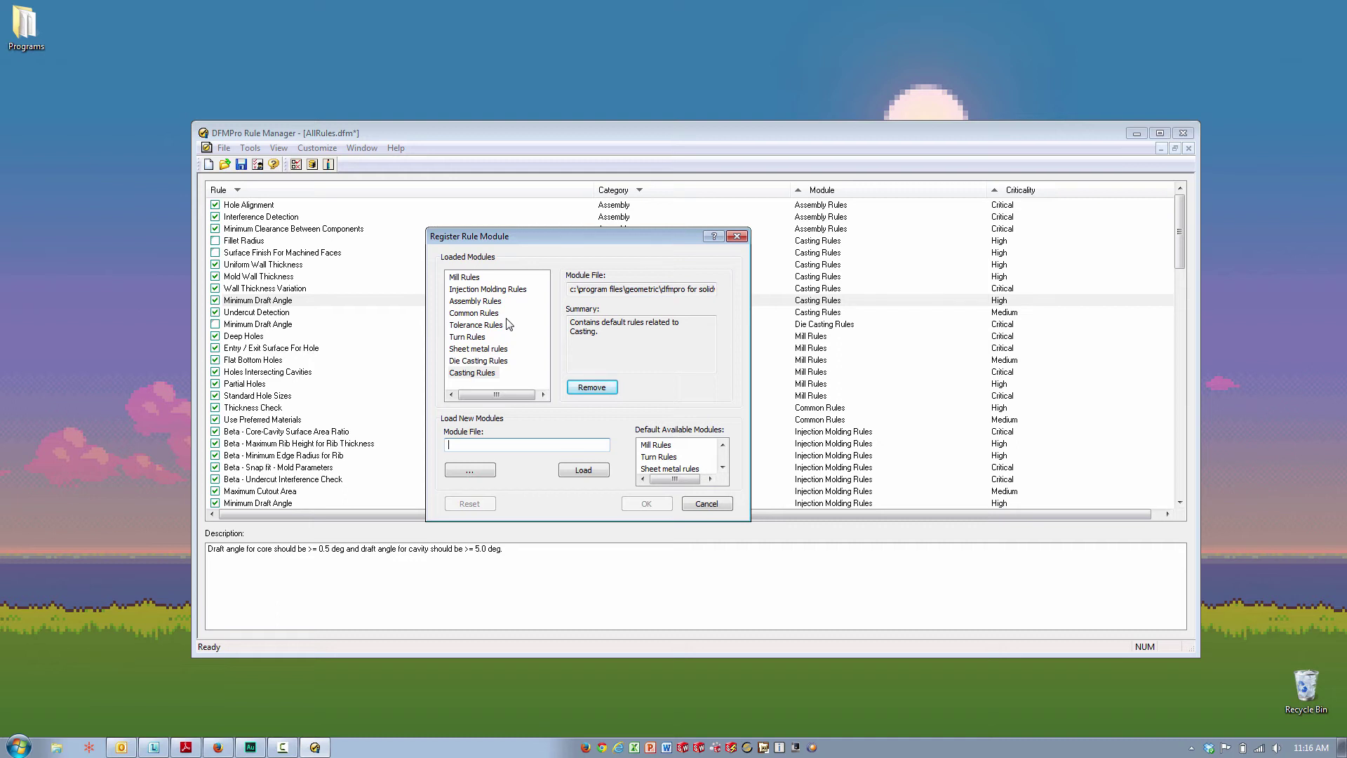
{"action": "left_click", "coordinate": [486, 361]}
{"action": "left_click", "coordinate": [591, 388]}
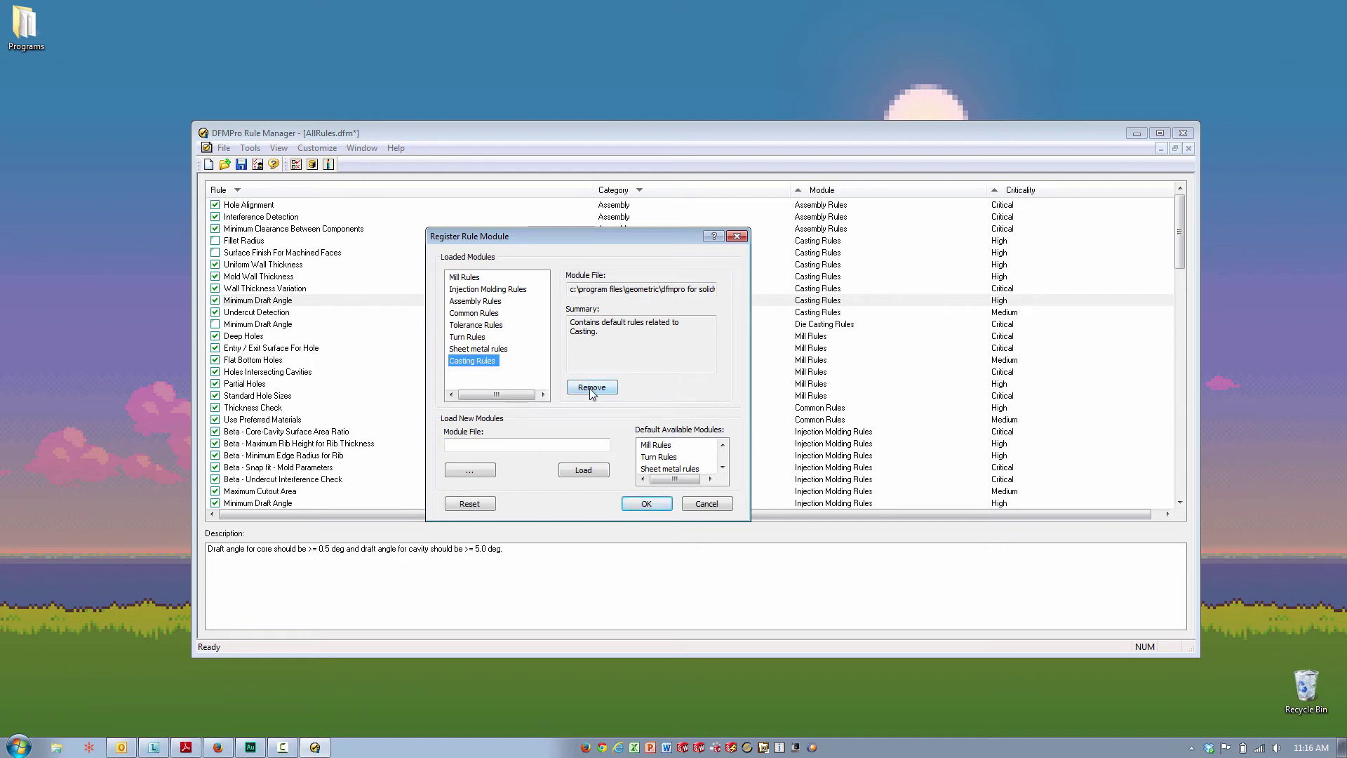
{"action": "left_click", "coordinate": [589, 389]}
{"action": "left_click", "coordinate": [477, 338]}
{"action": "left_click", "coordinate": [593, 390]}
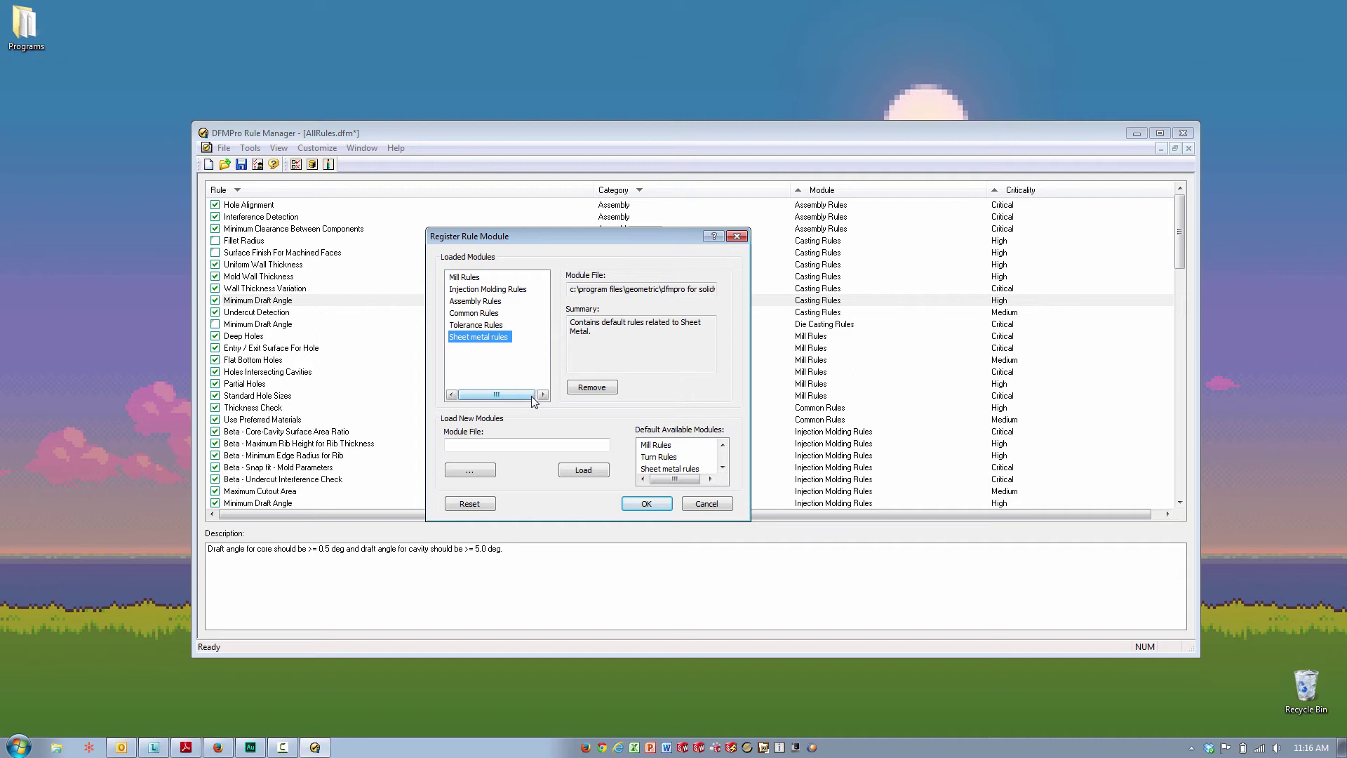
- Load Die Casting Rules back from the available modules and apply, leaving 87 rules
{"action": "left_click", "coordinate": [722, 468]}
{"action": "left_click", "coordinate": [722, 468]}
{"action": "left_click", "coordinate": [723, 468]}
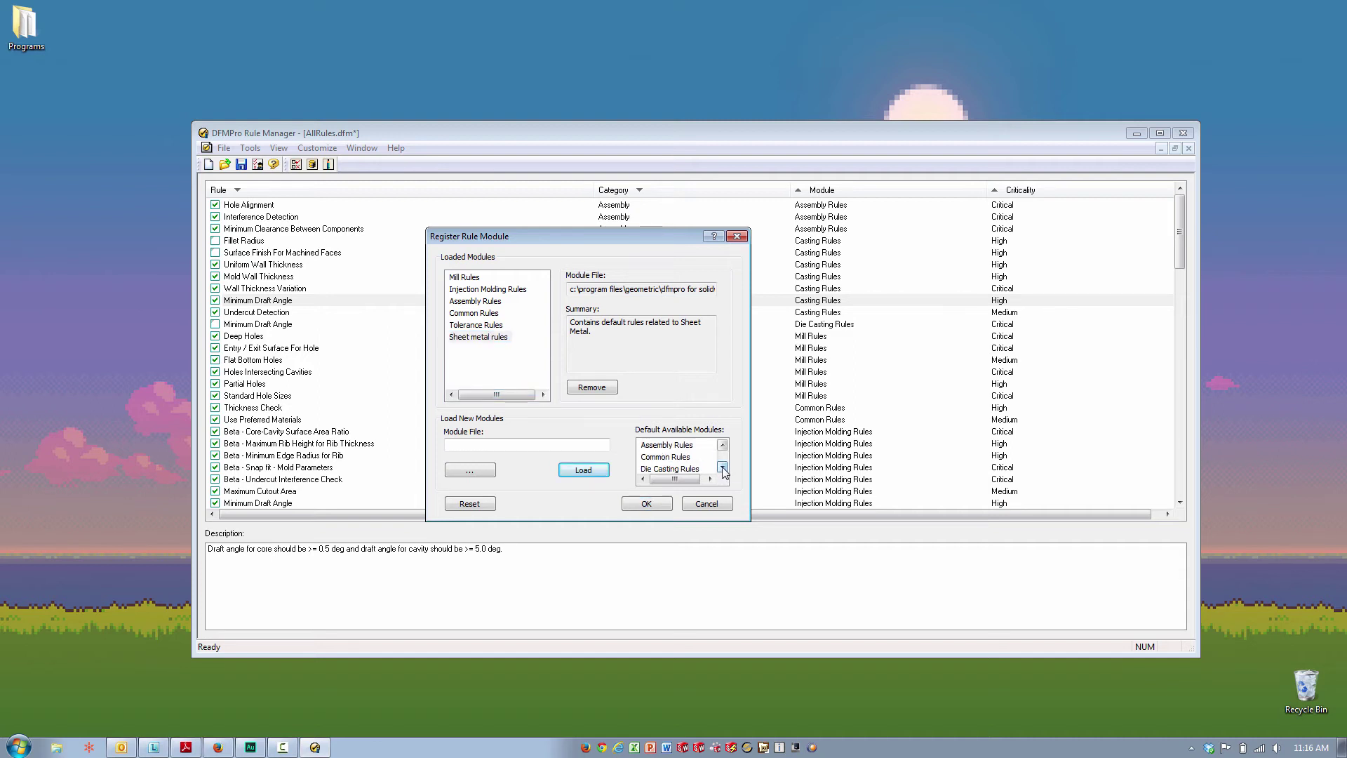
{"action": "left_click", "coordinate": [673, 468]}
{"action": "left_click", "coordinate": [579, 469]}
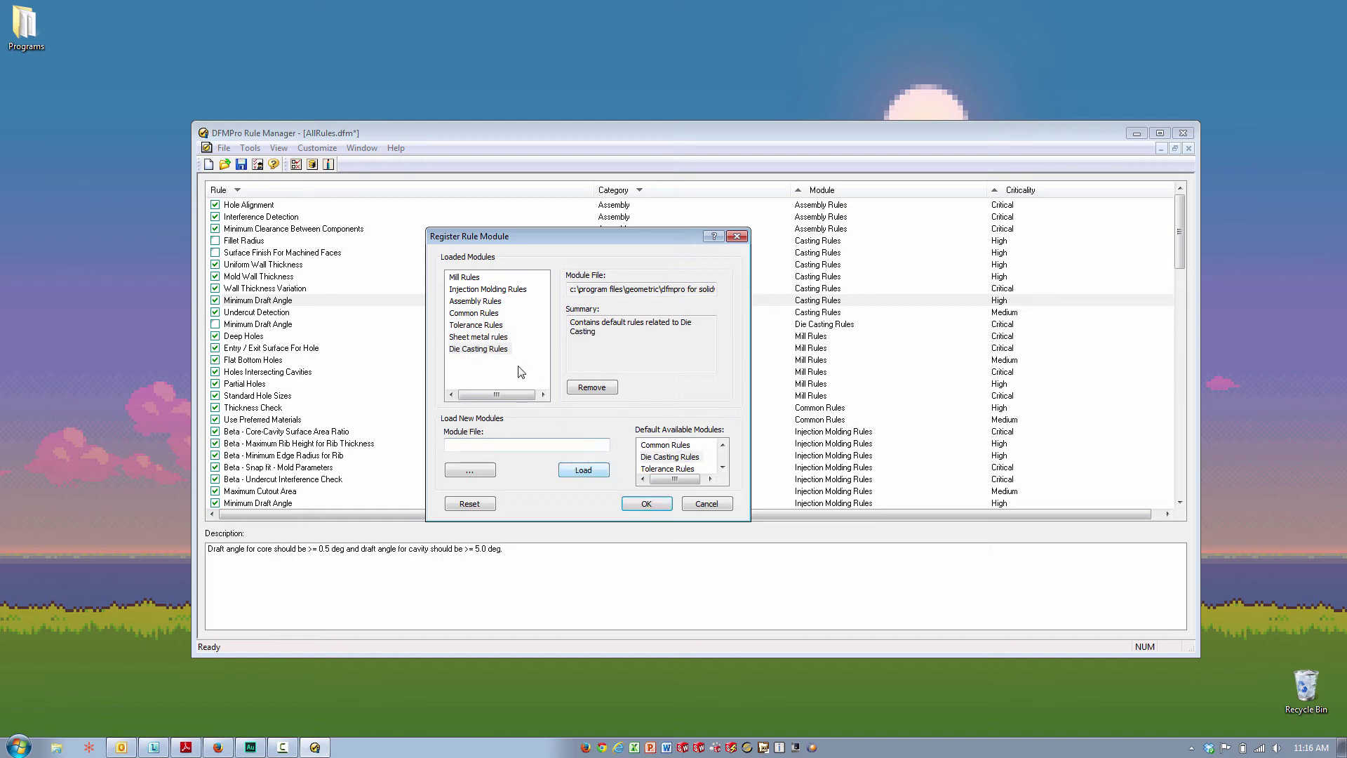
{"action": "left_click", "coordinate": [480, 474]}
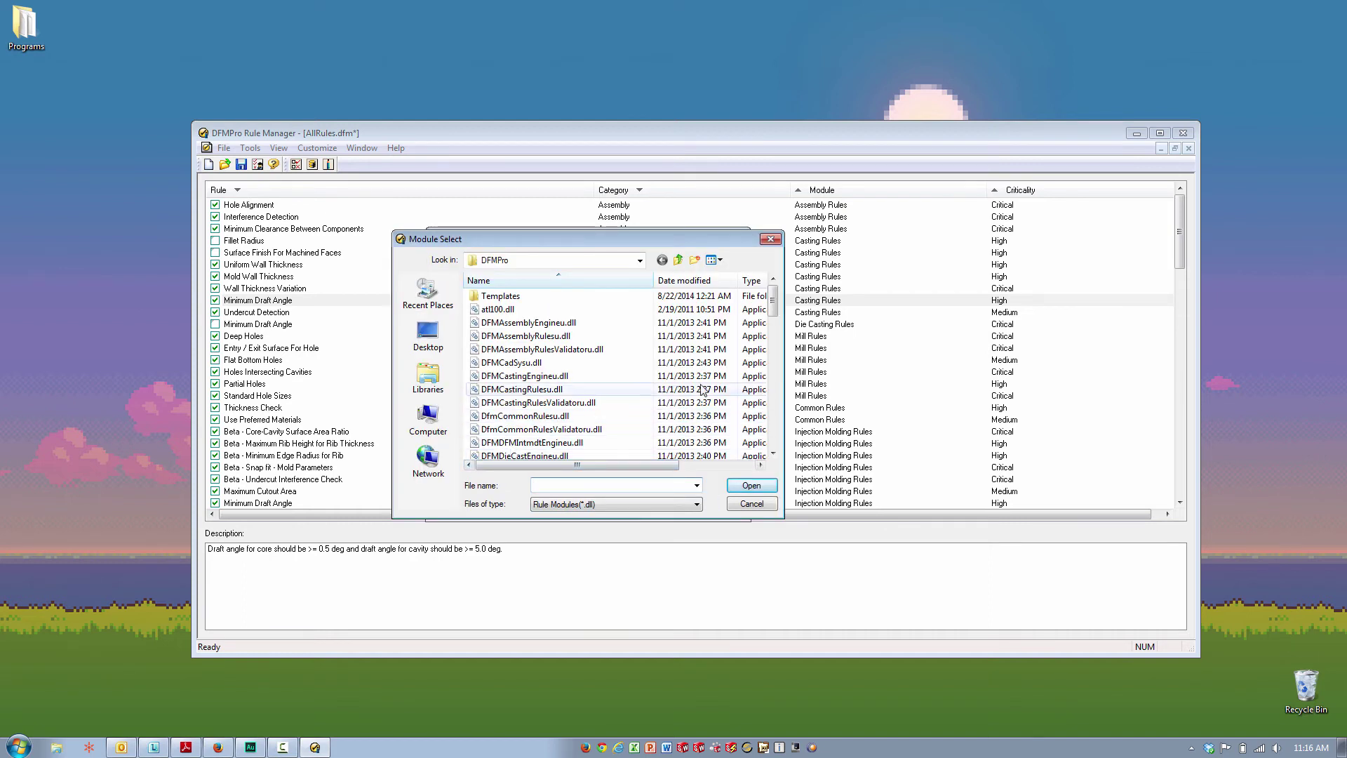
{"action": "left_click", "coordinate": [770, 239]}
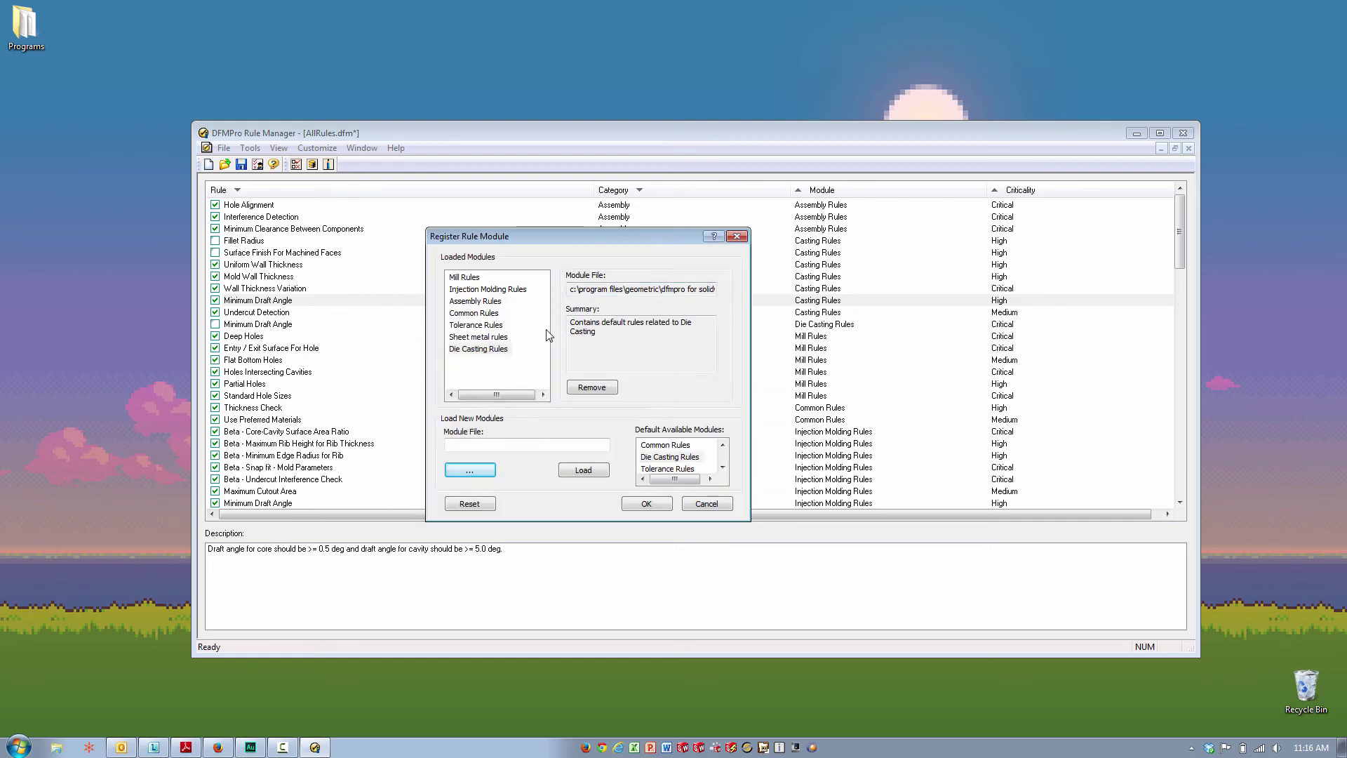
{"action": "left_click", "coordinate": [665, 503]}
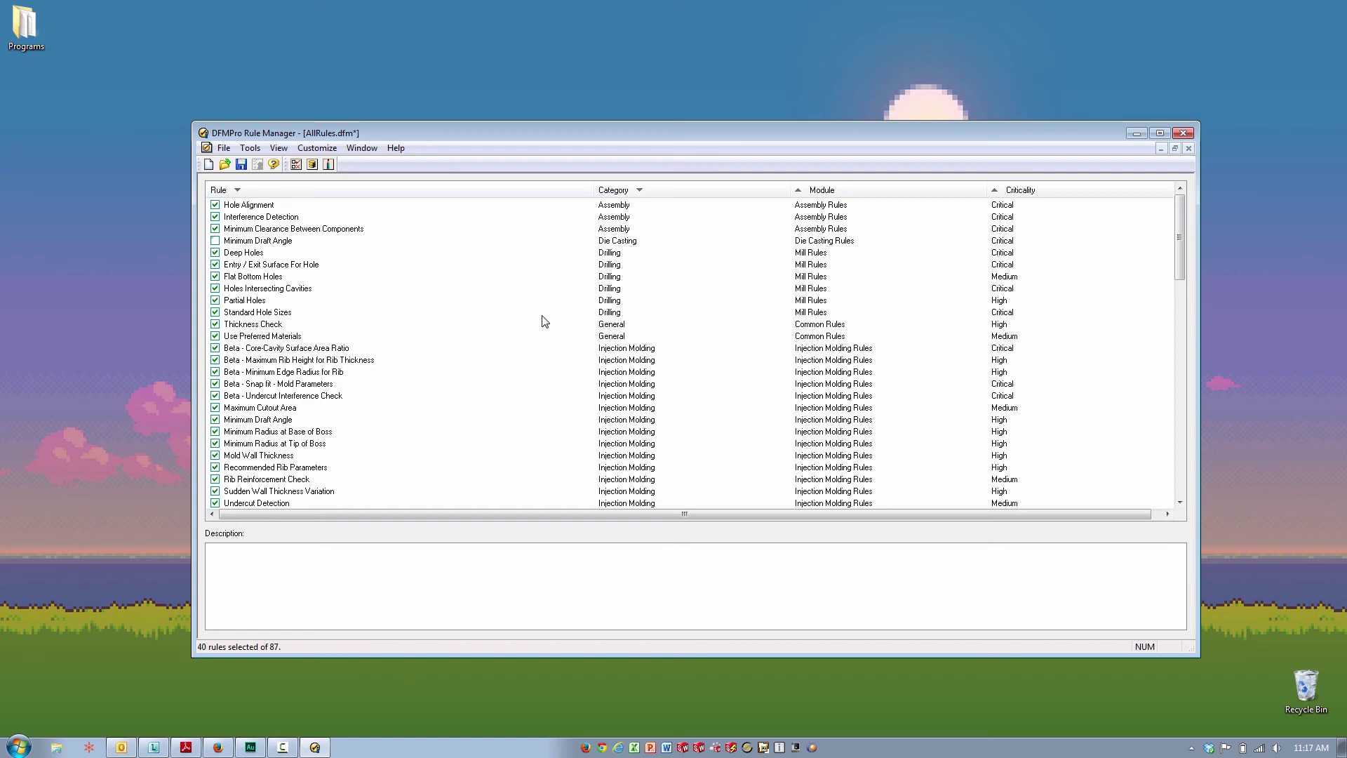
- Inspect the DFMPro database module in Register DataBase Module's loaded and available lists
{"action": "left_click", "coordinate": [317, 148]}
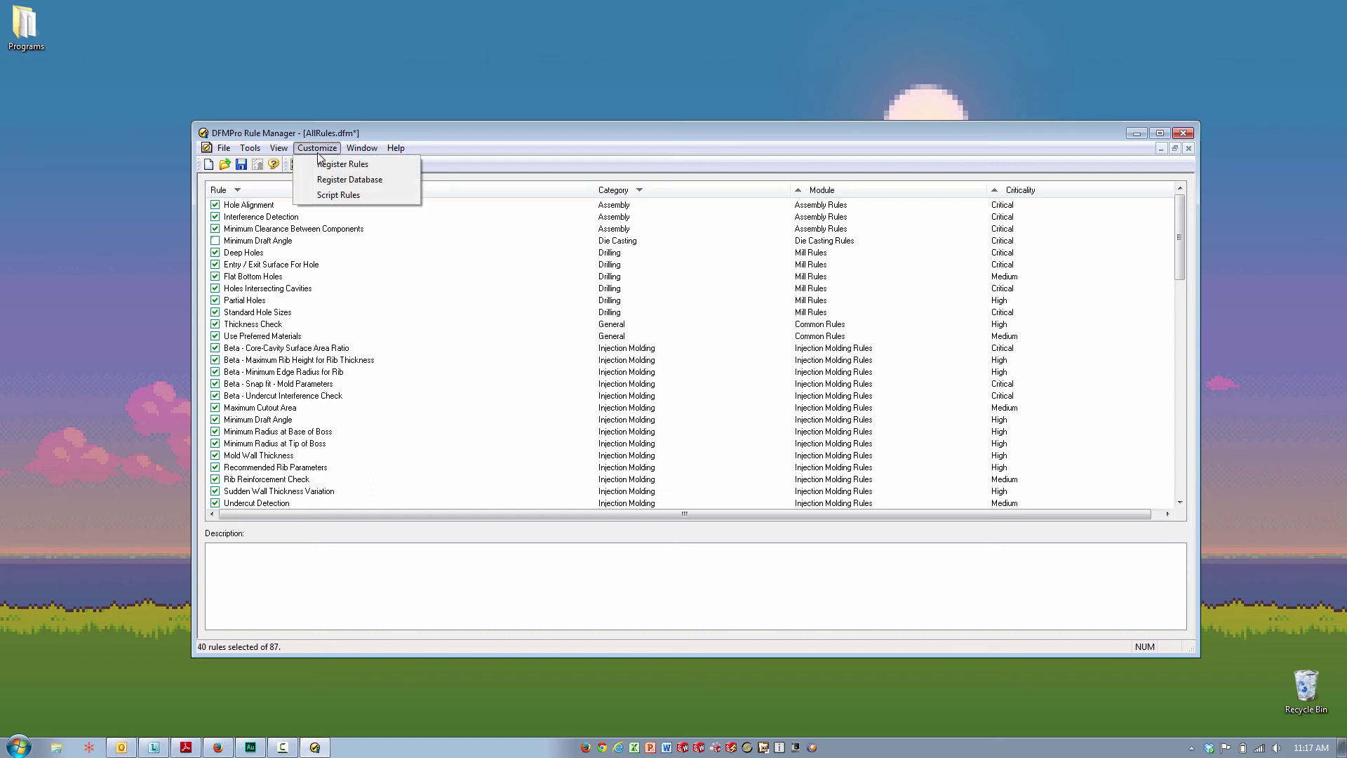
{"action": "left_click", "coordinate": [336, 182]}
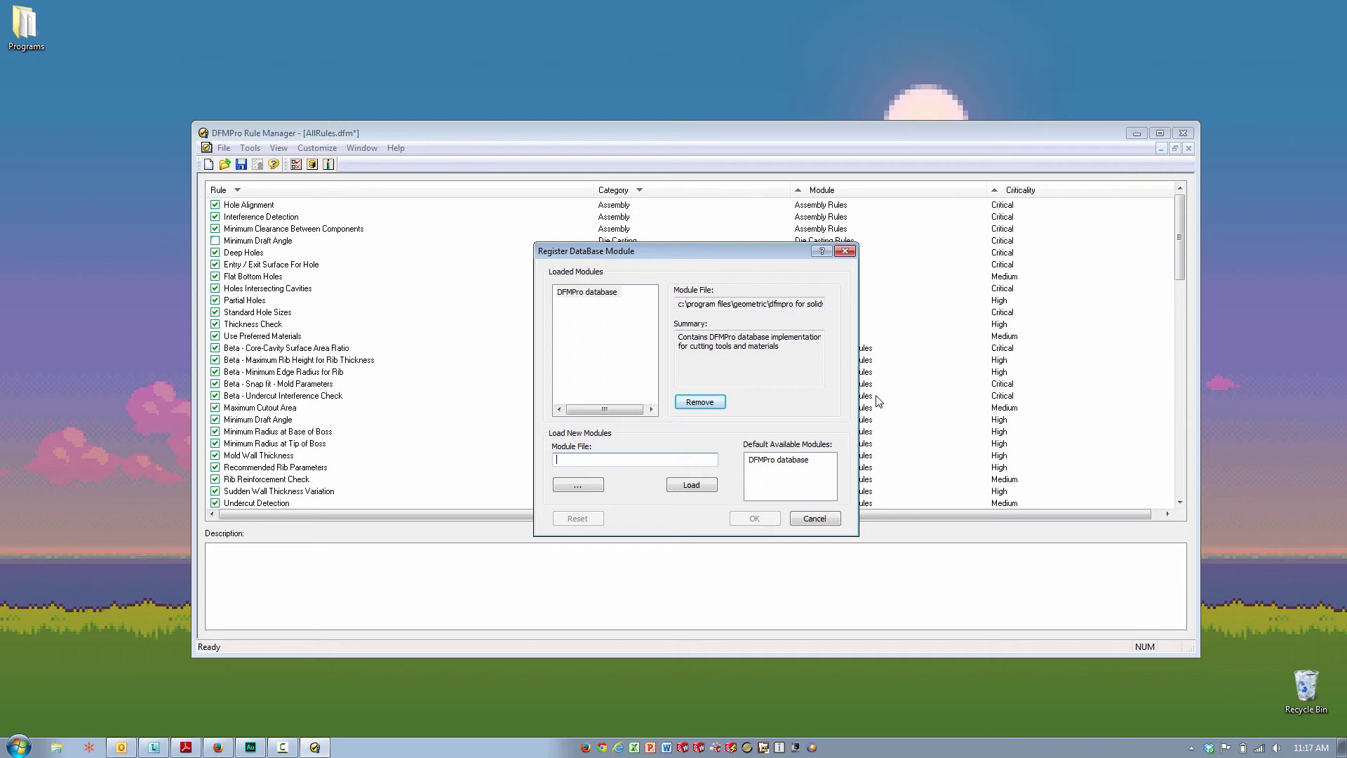
{"action": "left_click", "coordinate": [590, 295]}
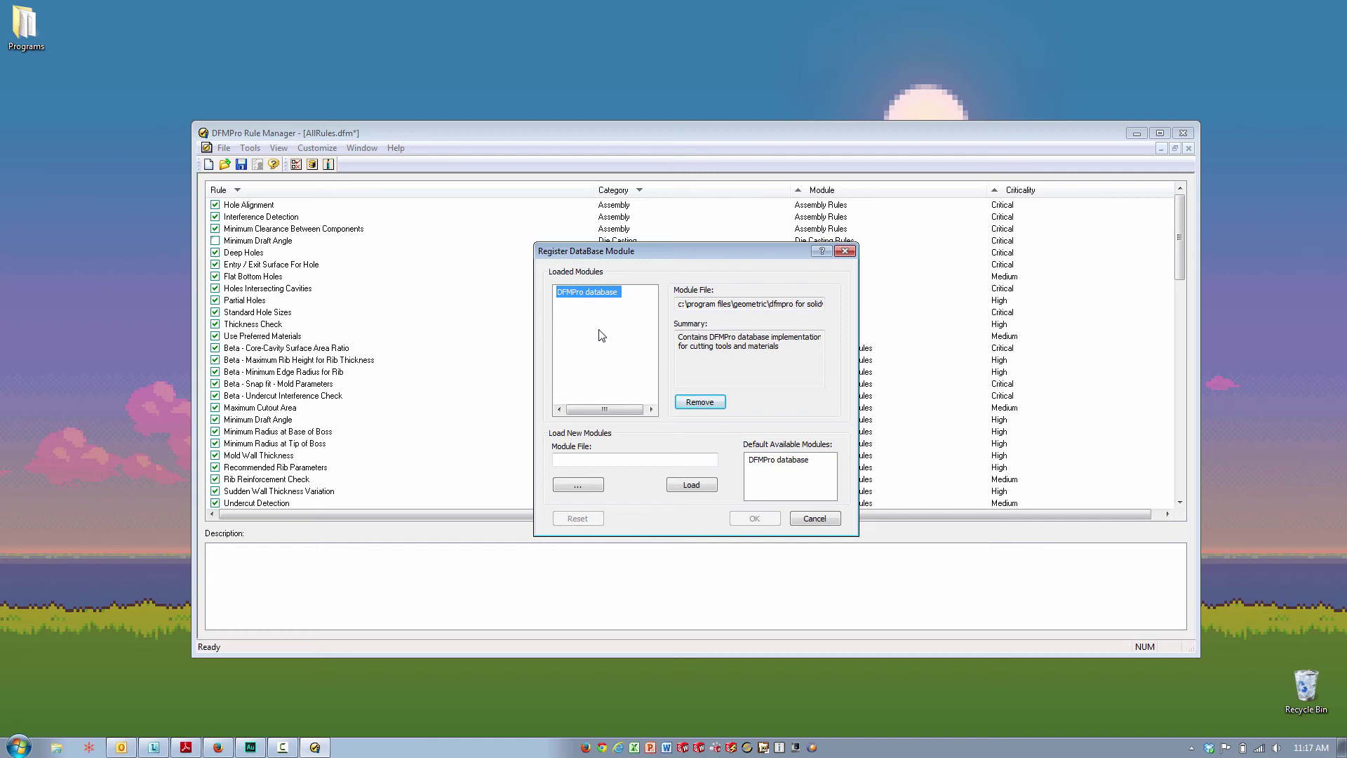
{"action": "left_click", "coordinate": [702, 484]}
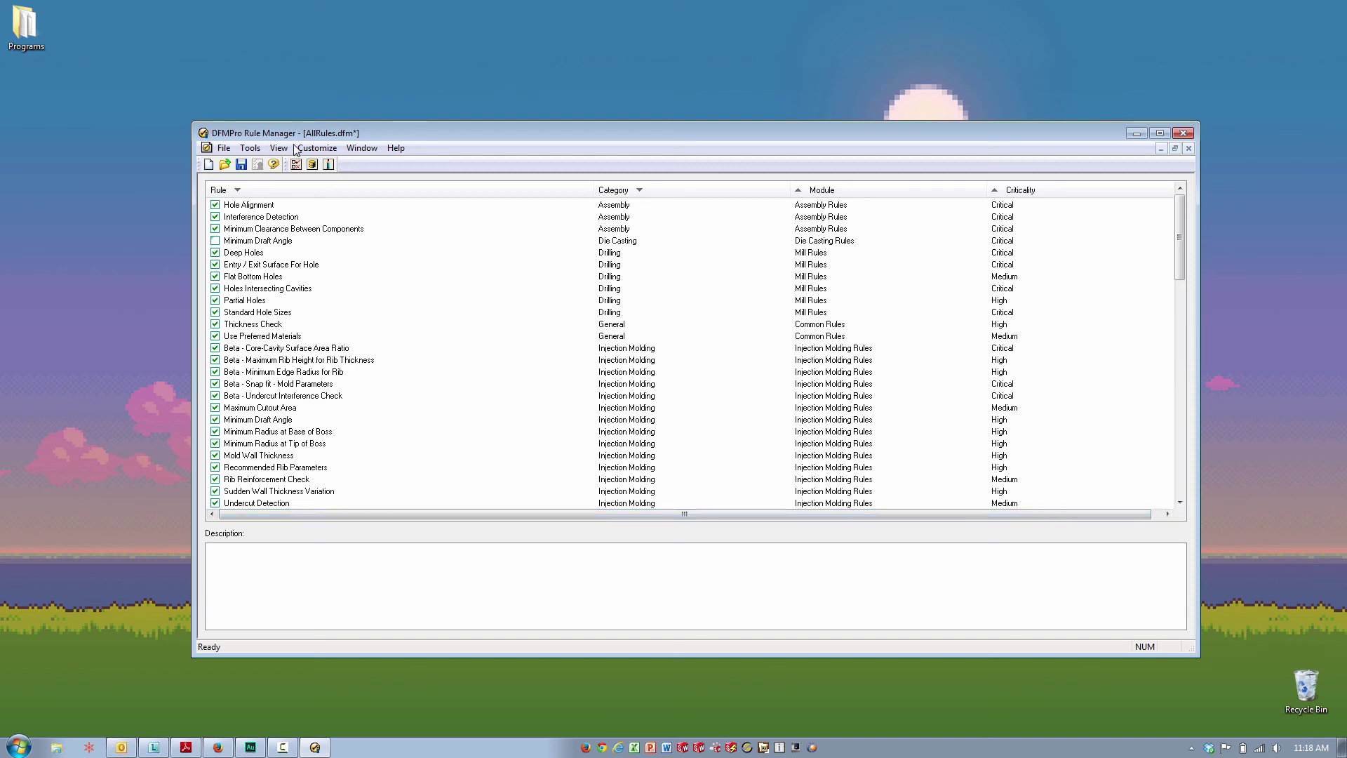
- Open the Script Rules list of four rules and start a new script rule definition
{"action": "left_click", "coordinate": [316, 148]}
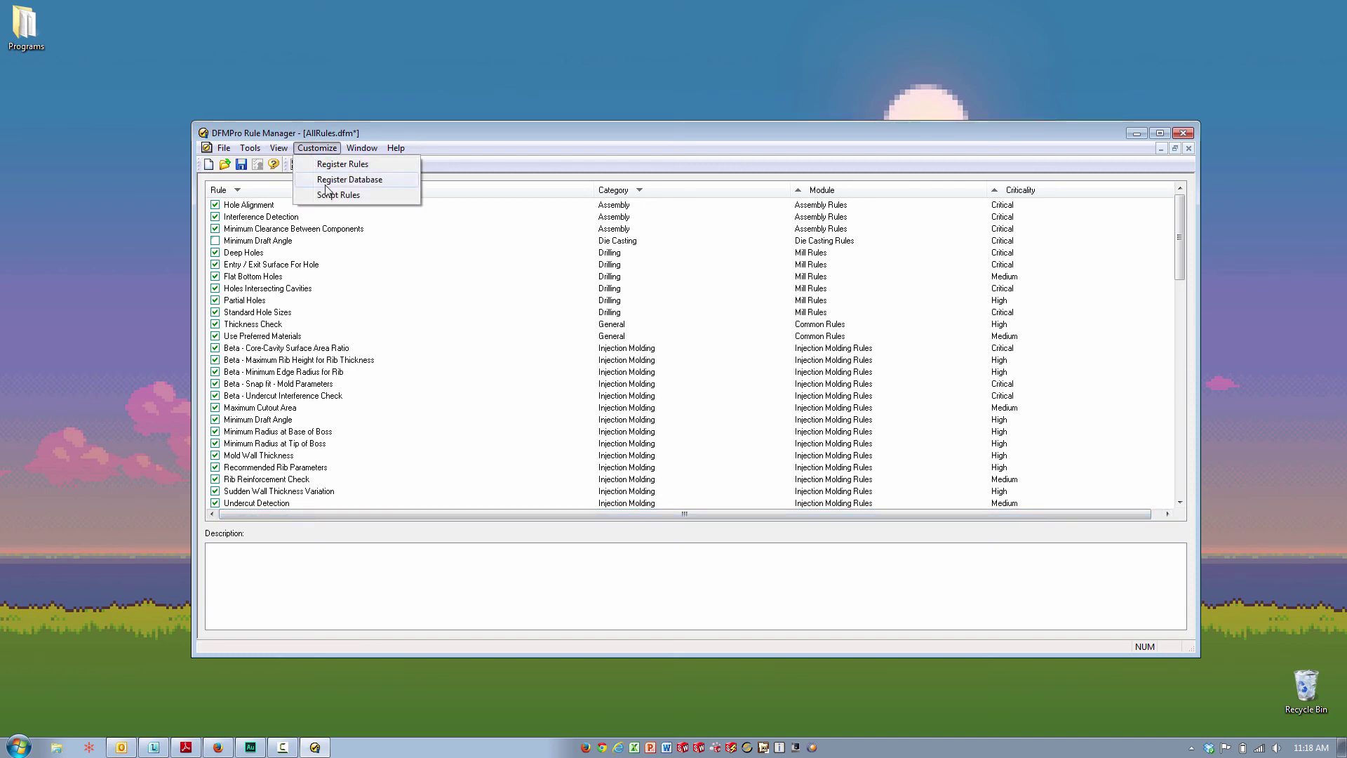
{"action": "left_click", "coordinate": [416, 137]}
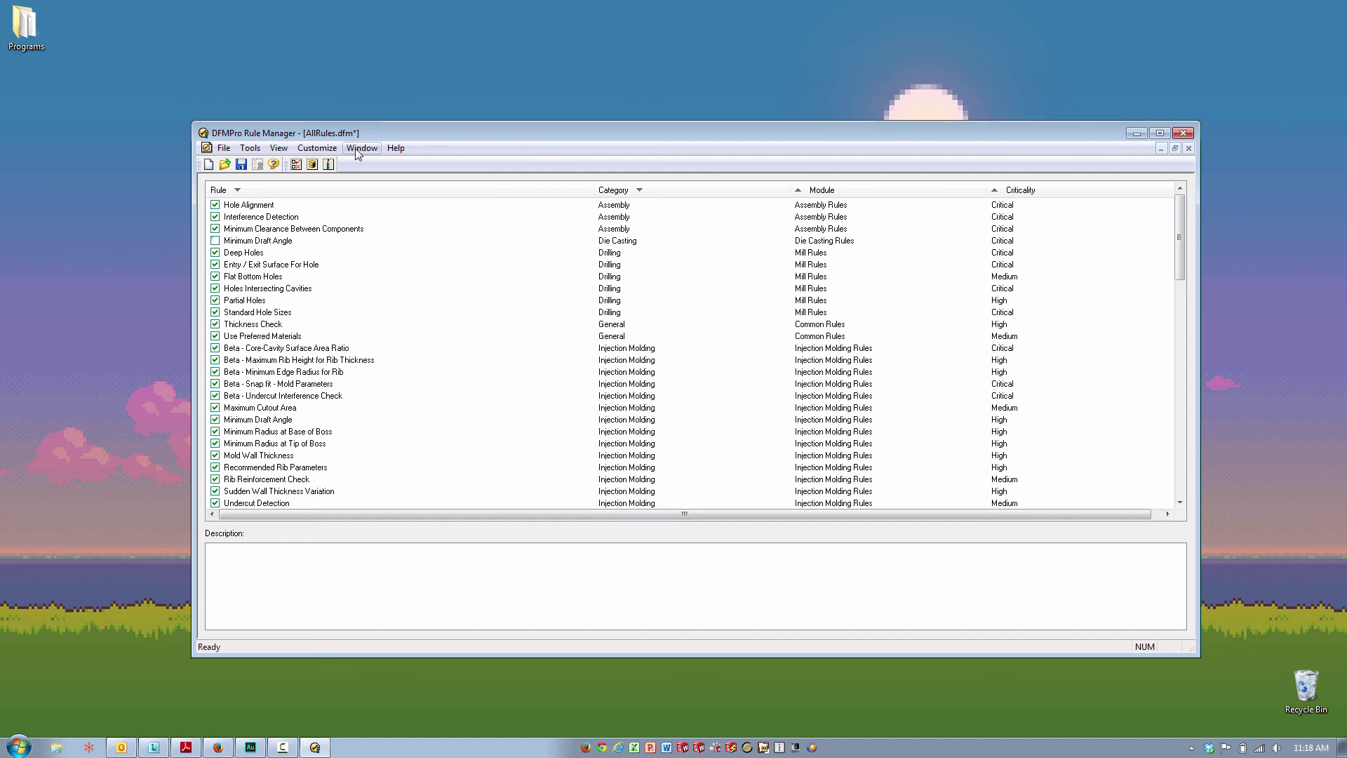
{"action": "left_click", "coordinate": [318, 148]}
{"action": "left_click", "coordinate": [338, 195]}
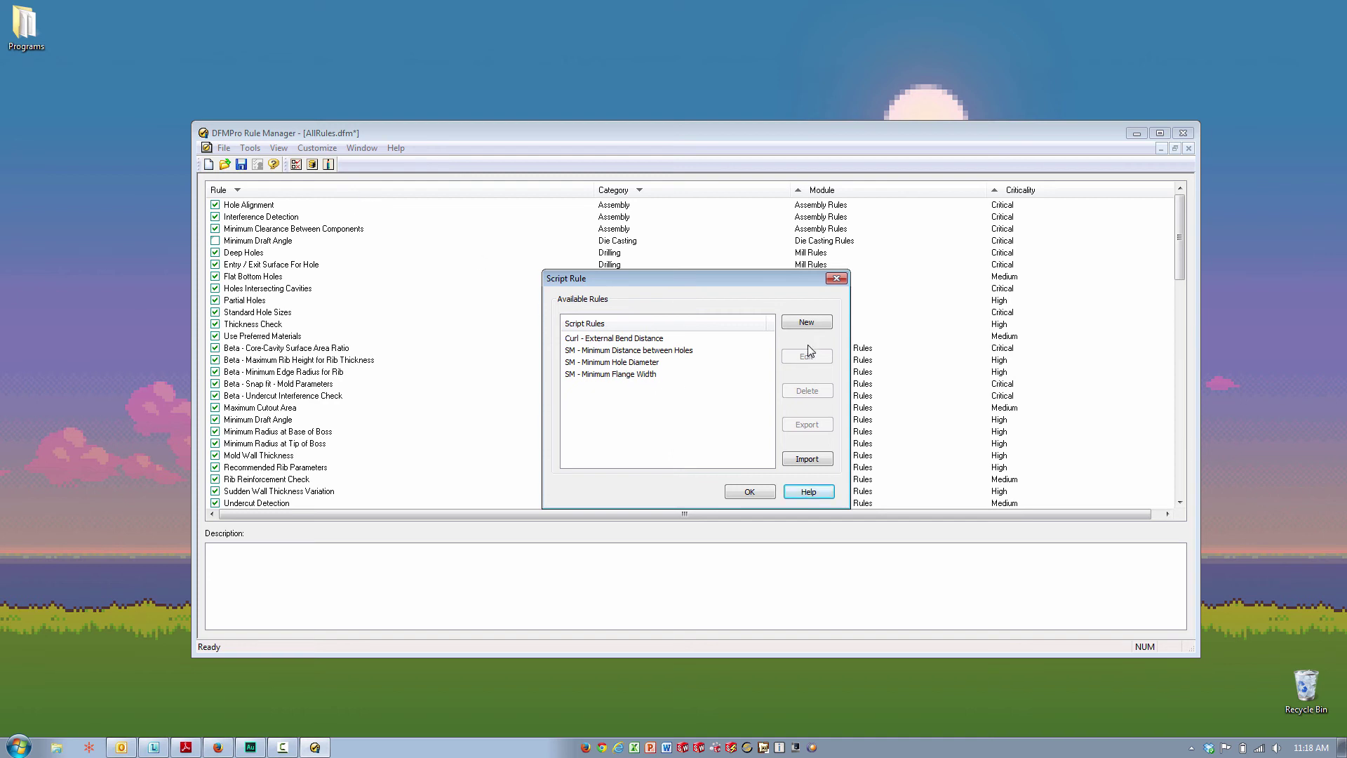
{"action": "left_click", "coordinate": [794, 323]}
{"action": "left_click_drag", "start_coordinate": [702, 192], "coordinate": [679, 157]}
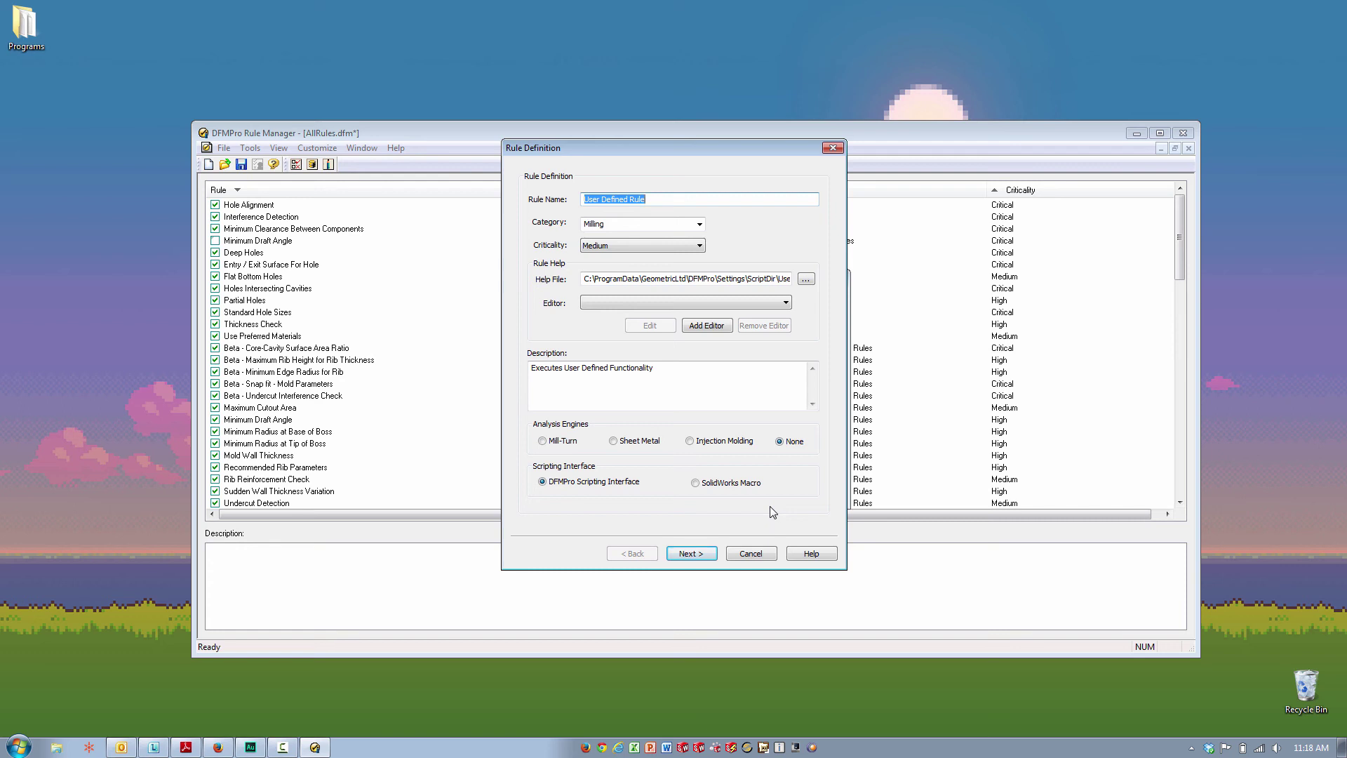
- Cancel the new rule, close Script Rules, and exit without saving AllRules.dfm
{"action": "left_click", "coordinate": [749, 553]}
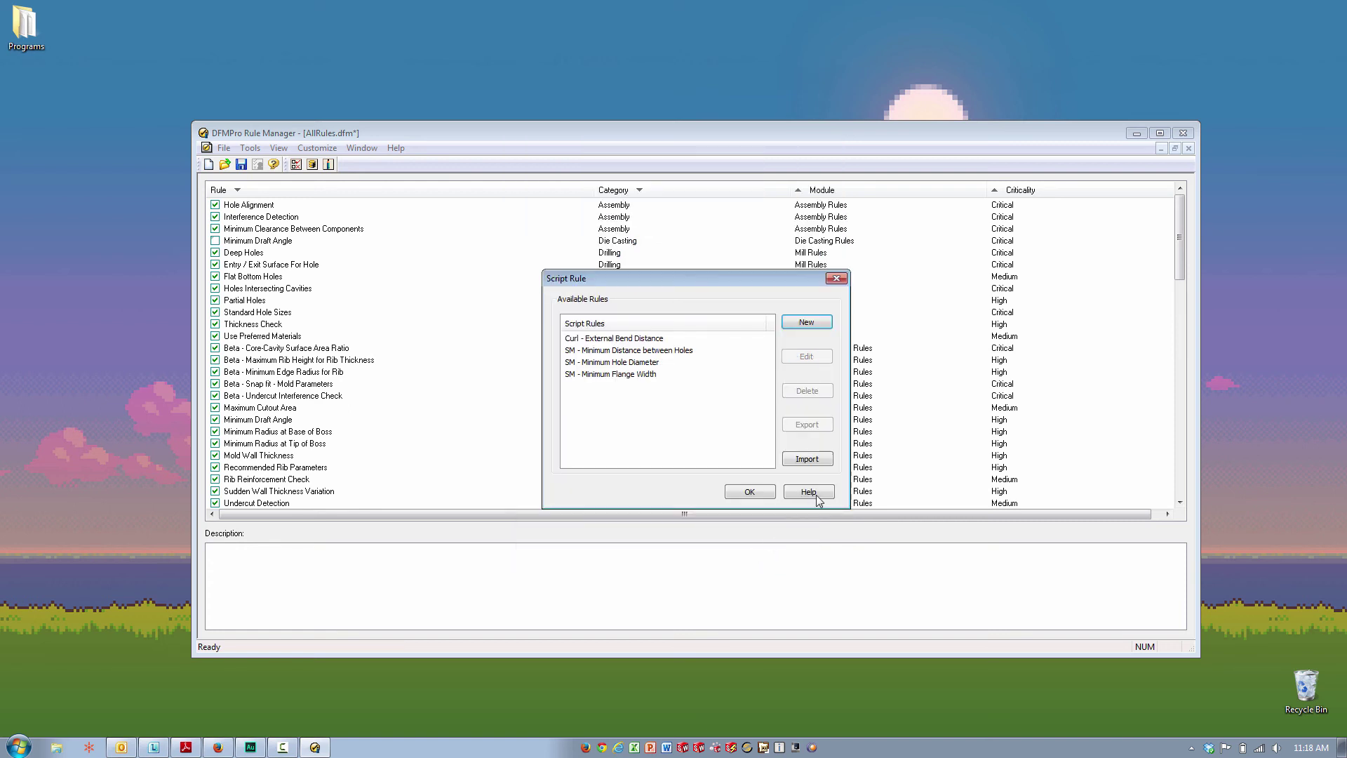
{"action": "left_click", "coordinate": [840, 280]}
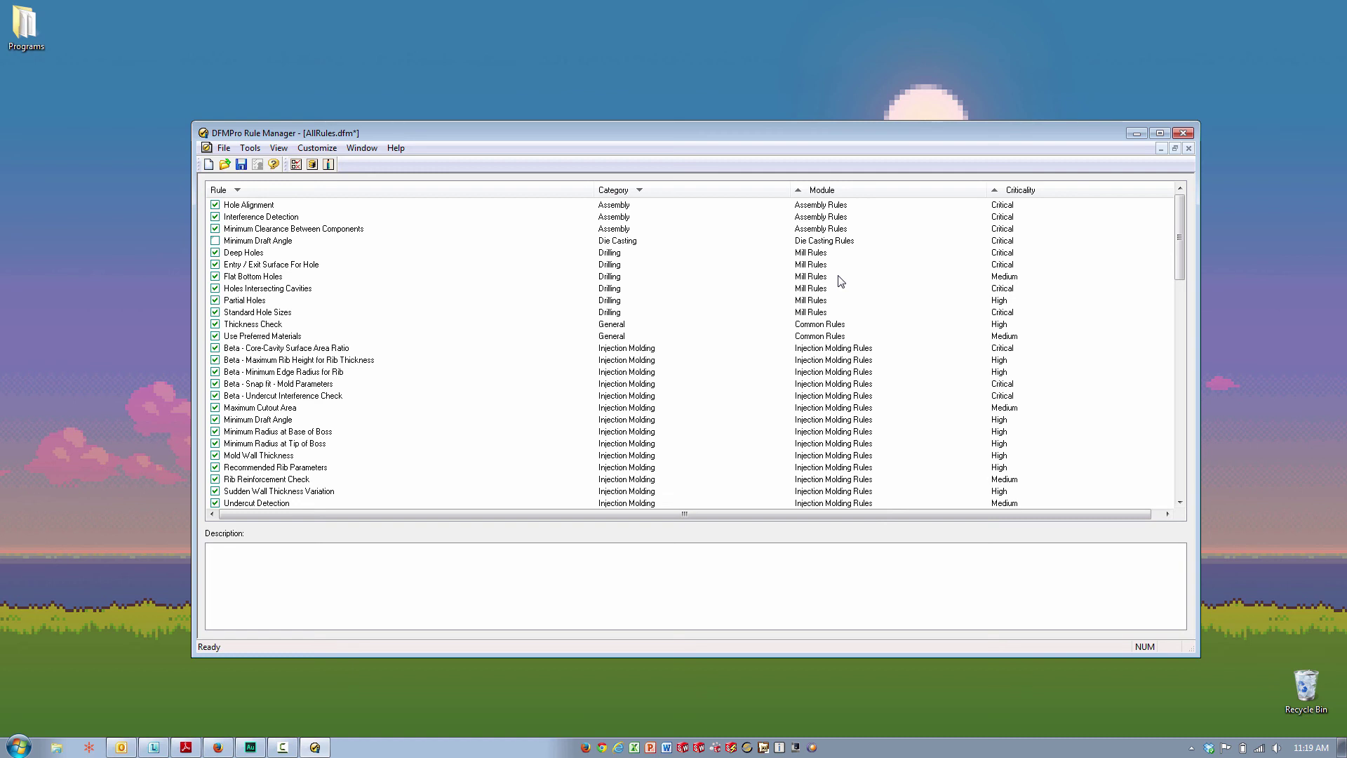
{"action": "left_click", "coordinate": [1183, 133]}
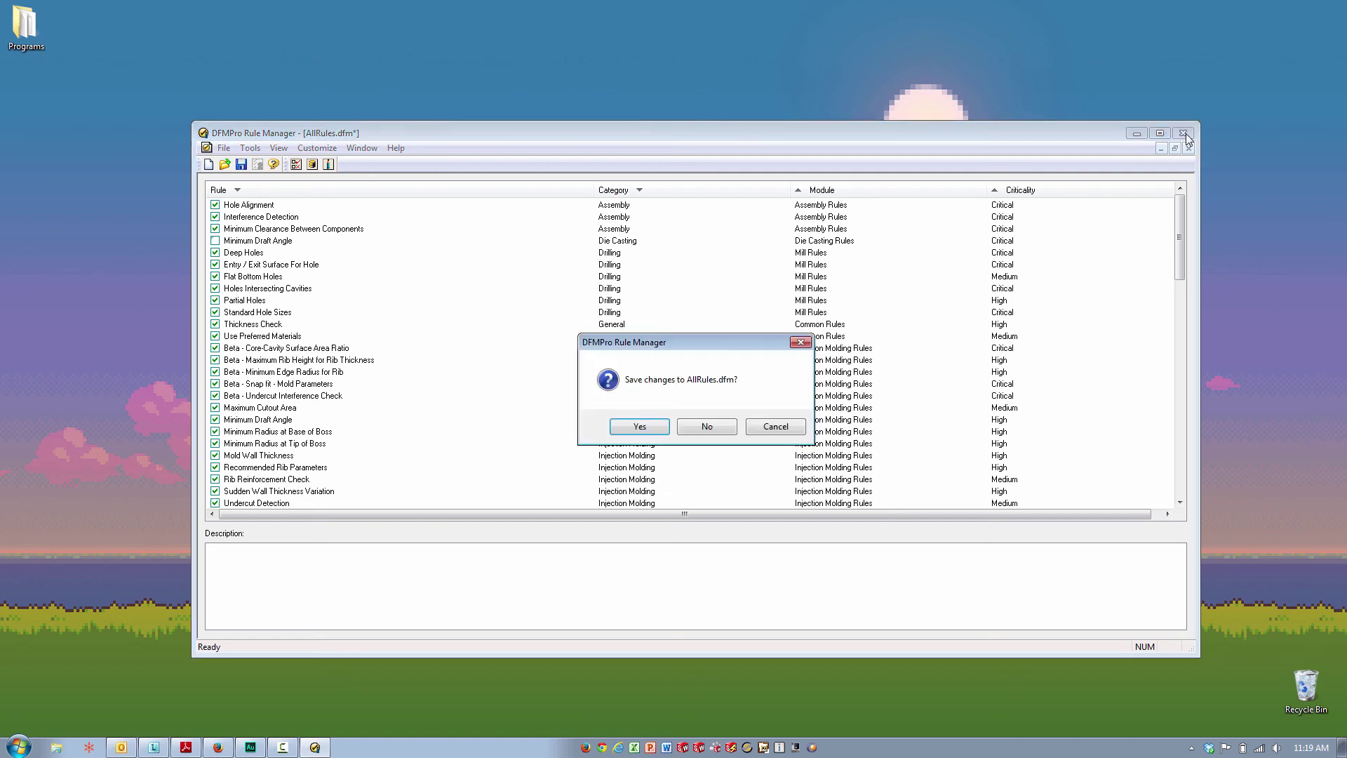
{"action": "left_click", "coordinate": [693, 431]}
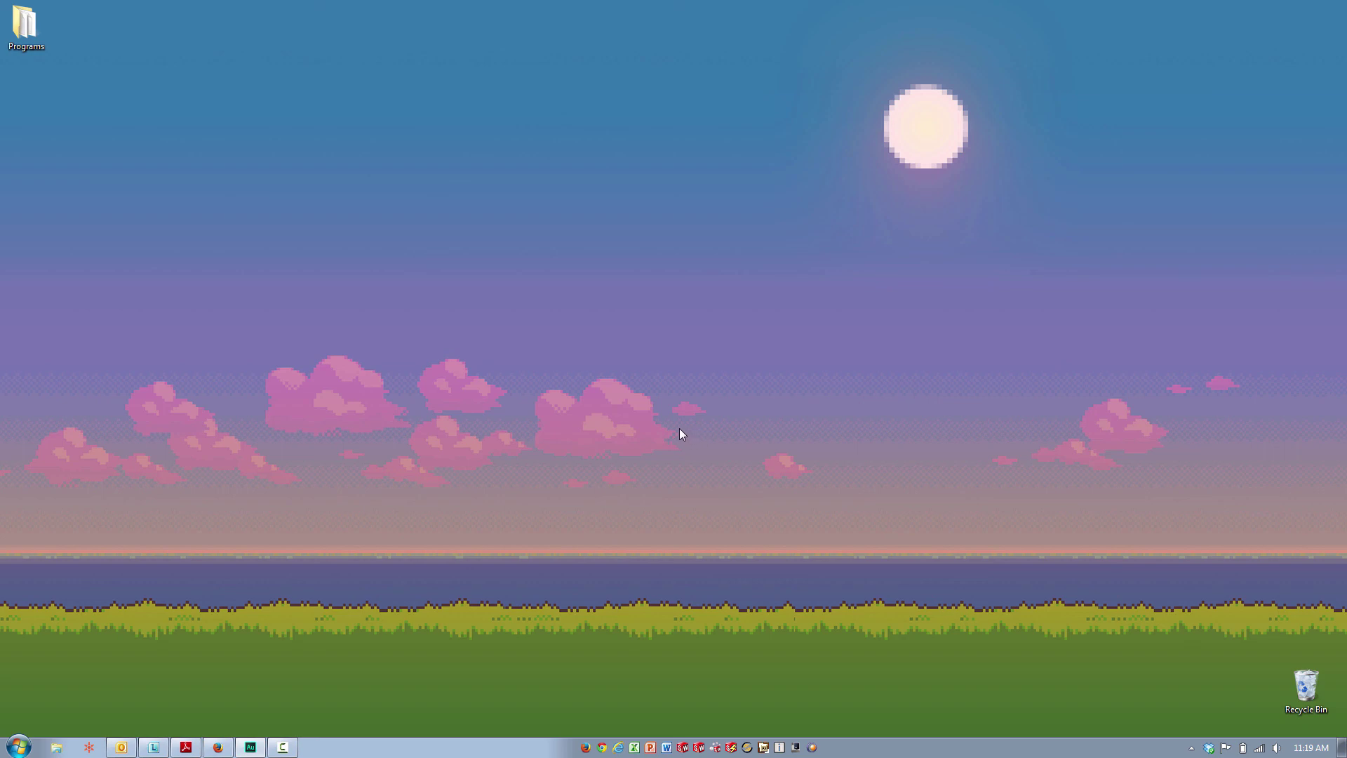
- Browse to C:\Program Files\Geometric\DFMPro for SolidWorks(x64)\Lang\English in Explorer
{"action": "left_click", "coordinate": [57, 746]}
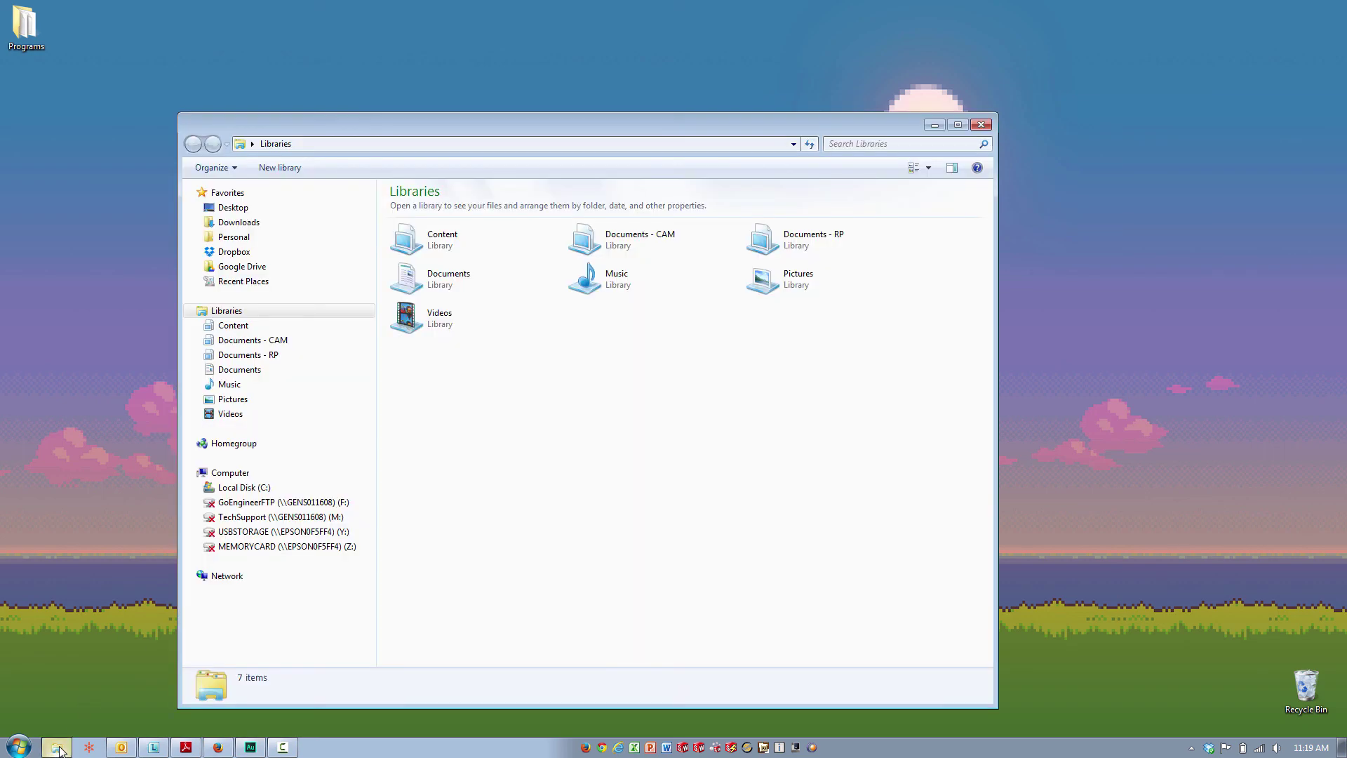
{"action": "left_click_drag", "start_coordinate": [359, 120], "coordinate": [344, 96]}
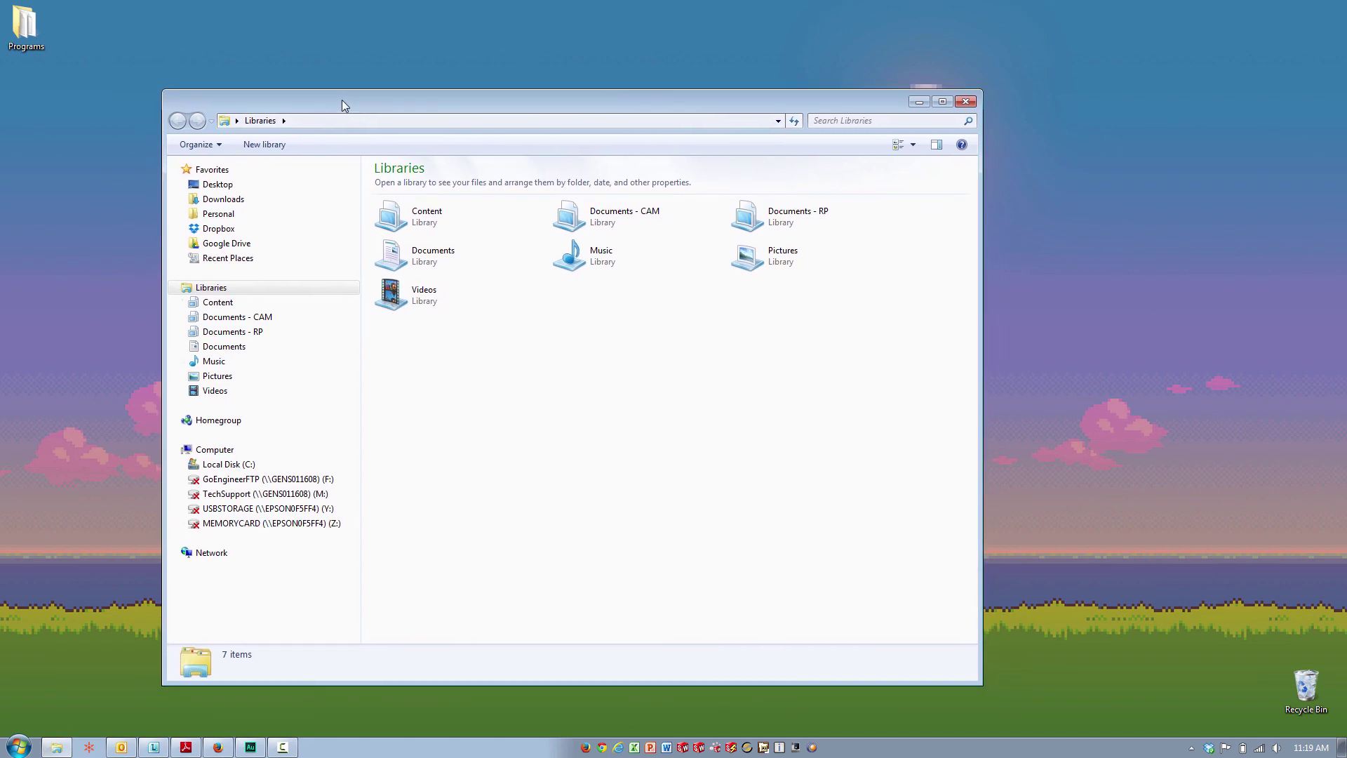
{"action": "left_click", "coordinate": [246, 466]}
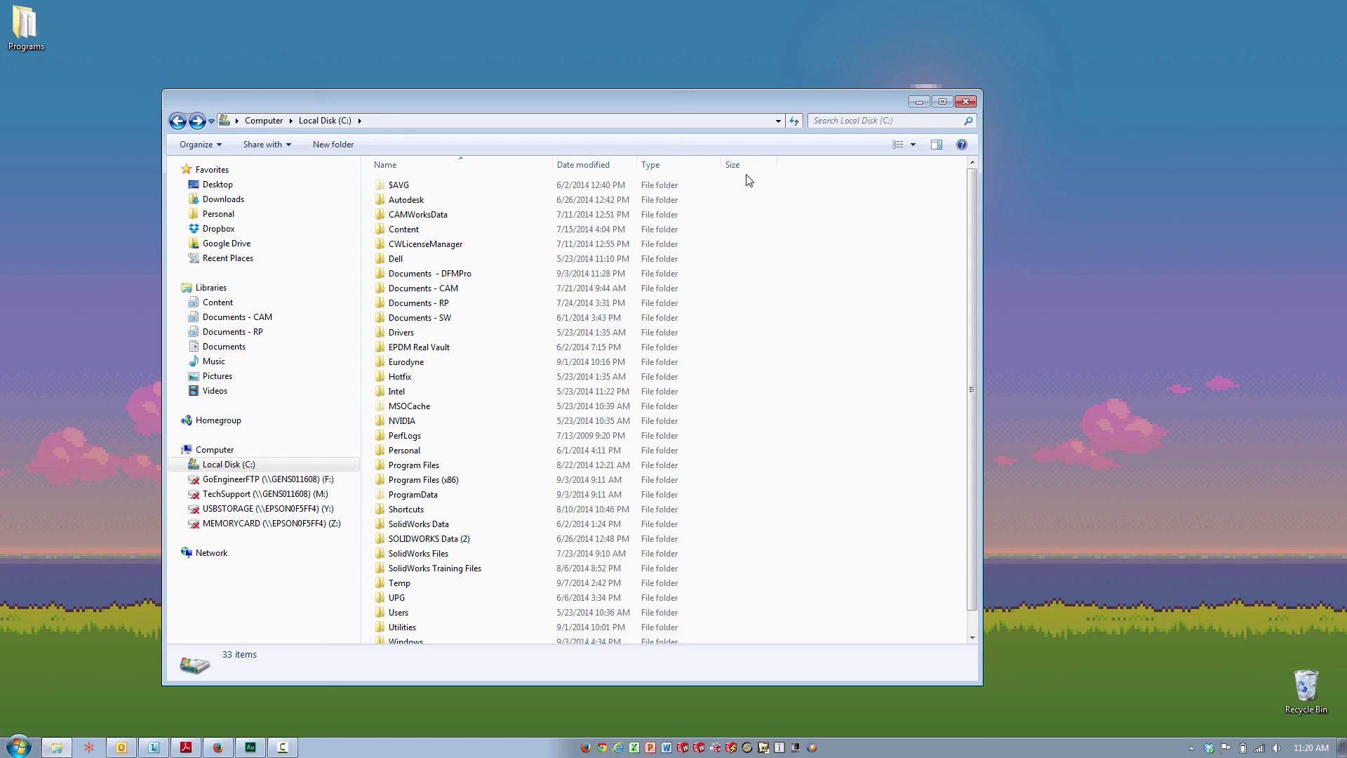
{"action": "left_click", "coordinate": [417, 469]}
{"action": "double_click", "coordinate": [417, 469]}
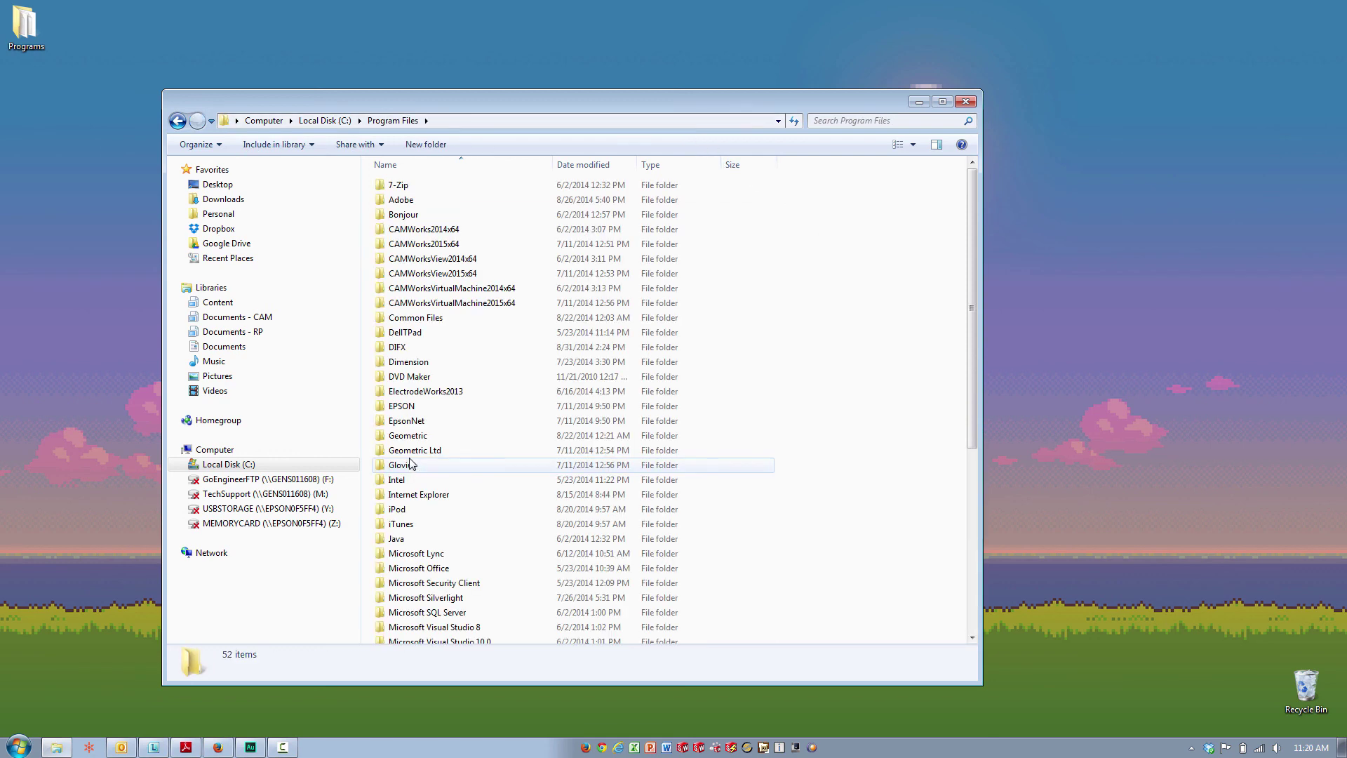
{"action": "double_click", "coordinate": [405, 436]}
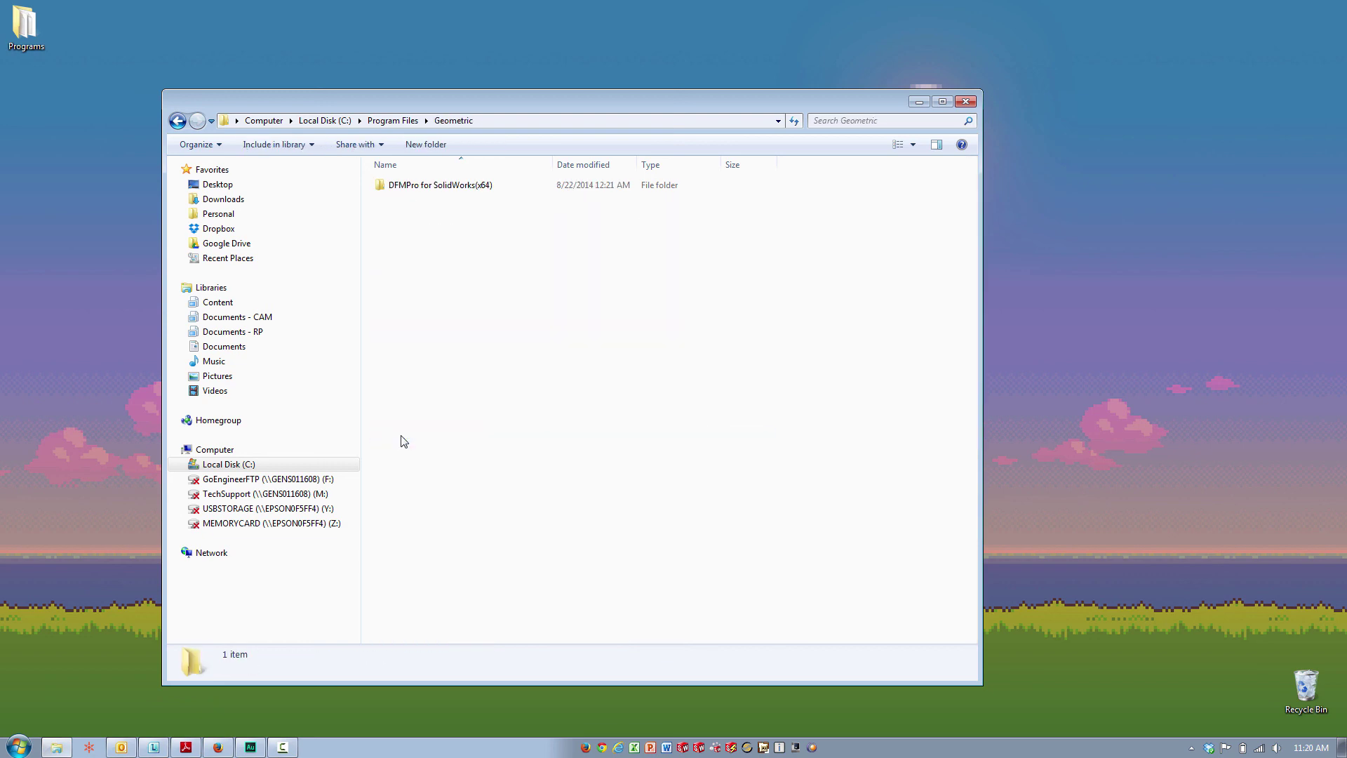
{"action": "double_click", "coordinate": [418, 186]}
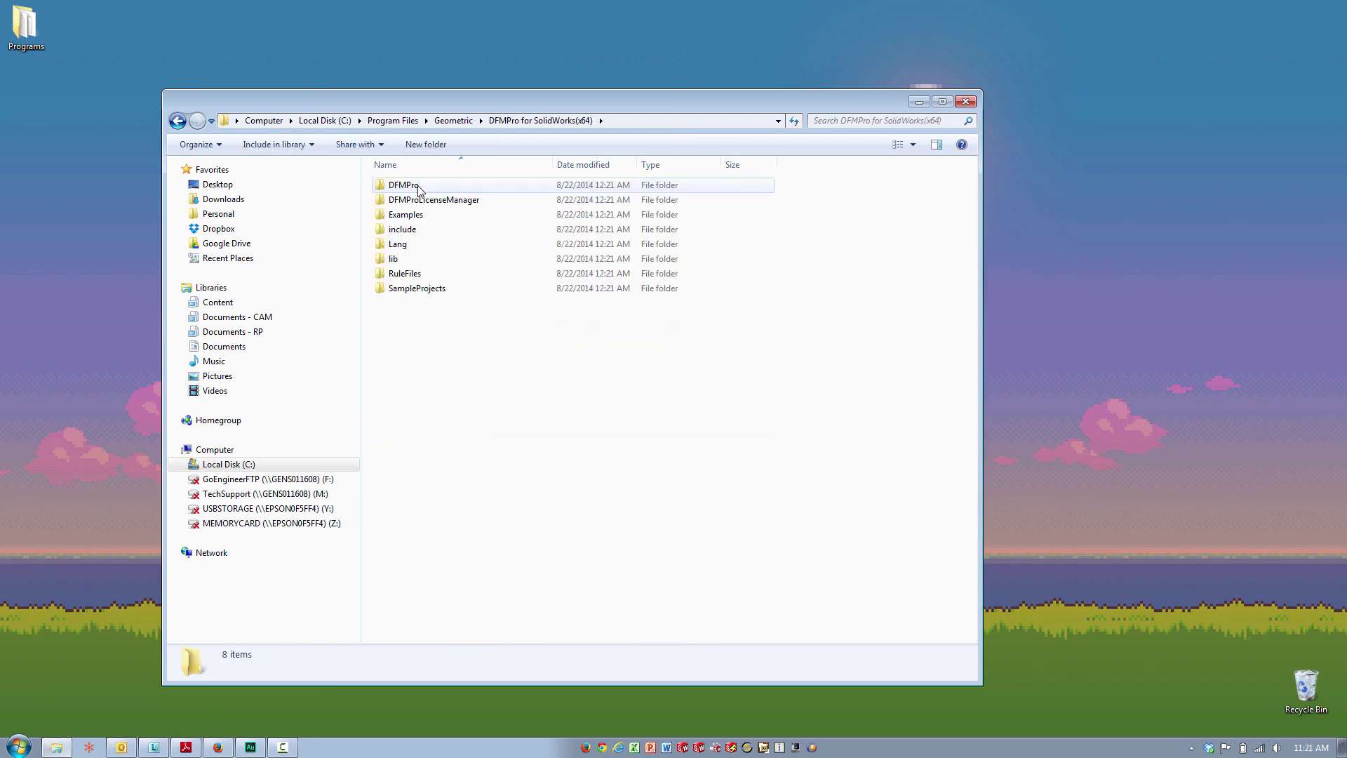
{"action": "double_click", "coordinate": [399, 243]}
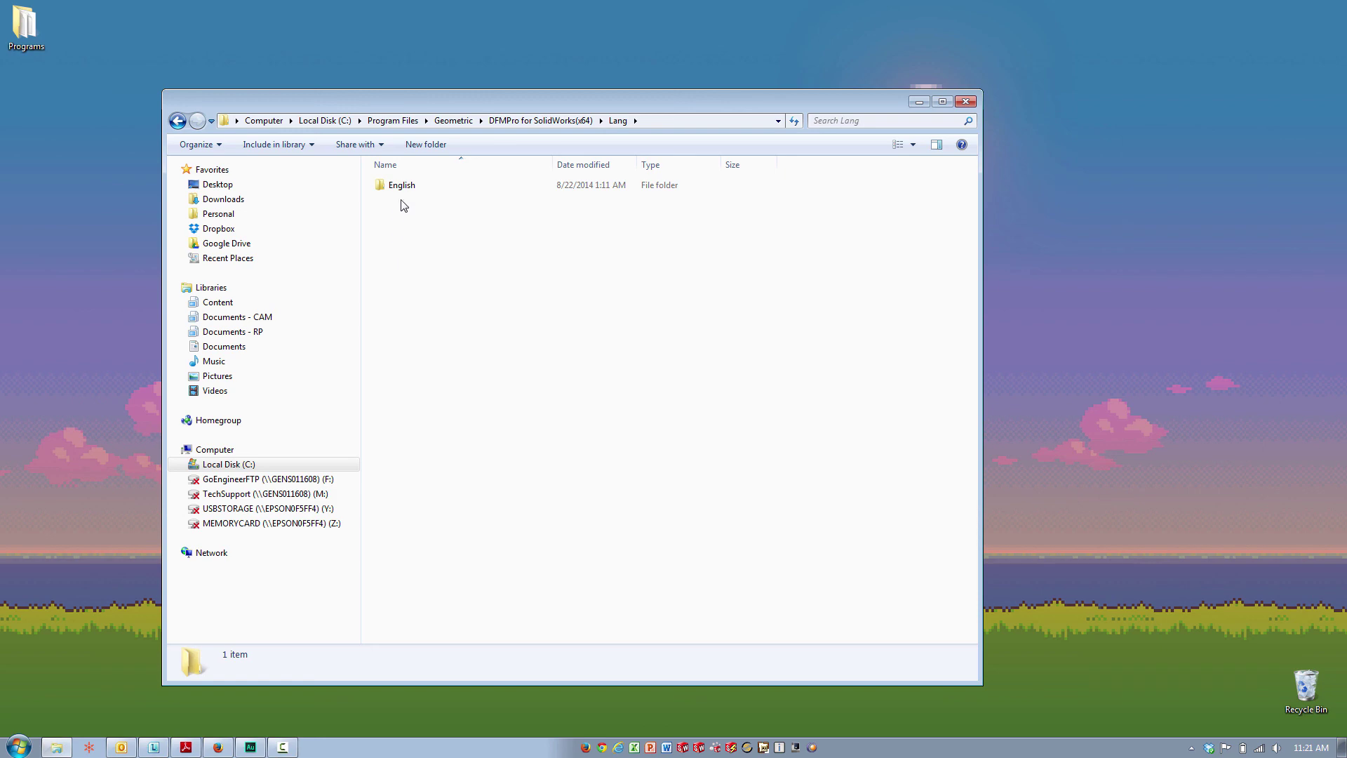
{"action": "double_click", "coordinate": [400, 188]}
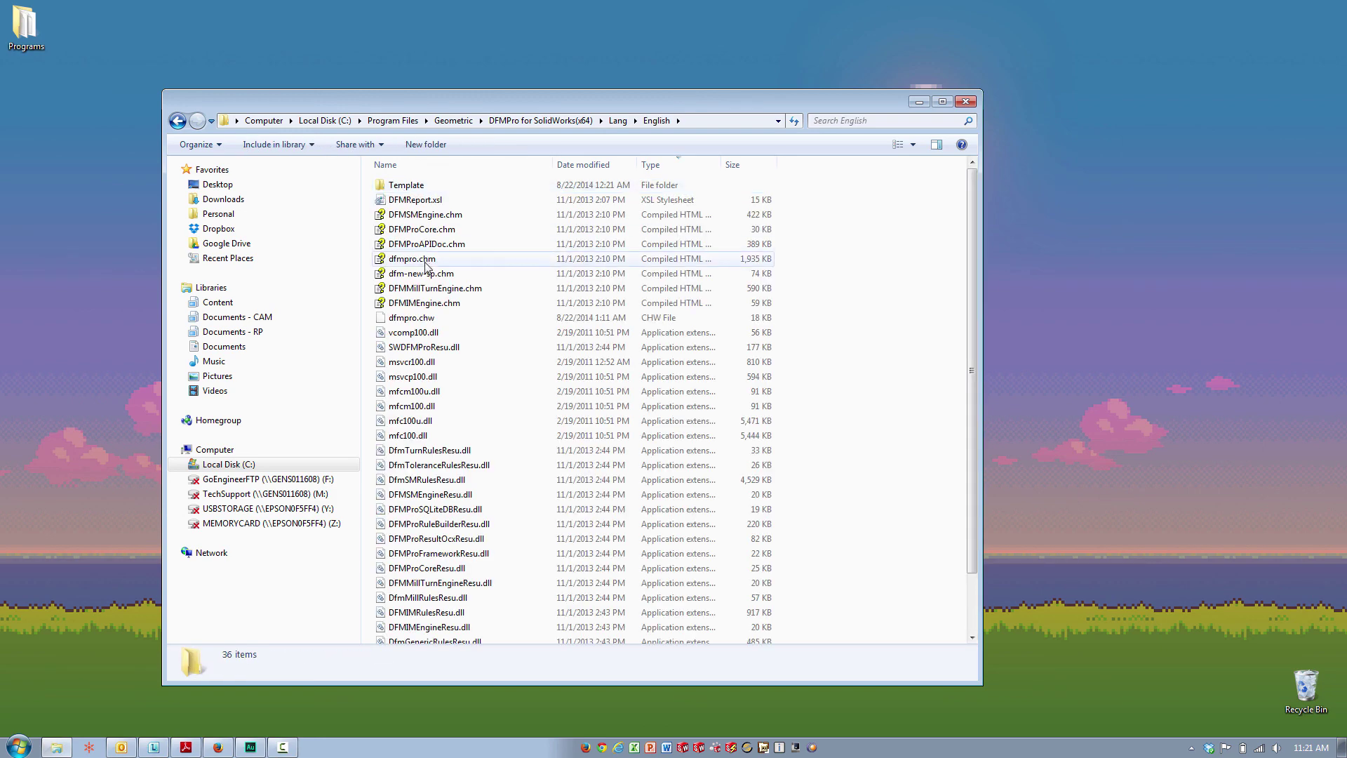
- View DFMReport.xsl's markup in Internet Explorer, then close it and the folder window
{"action": "double_click", "coordinate": [407, 201]}
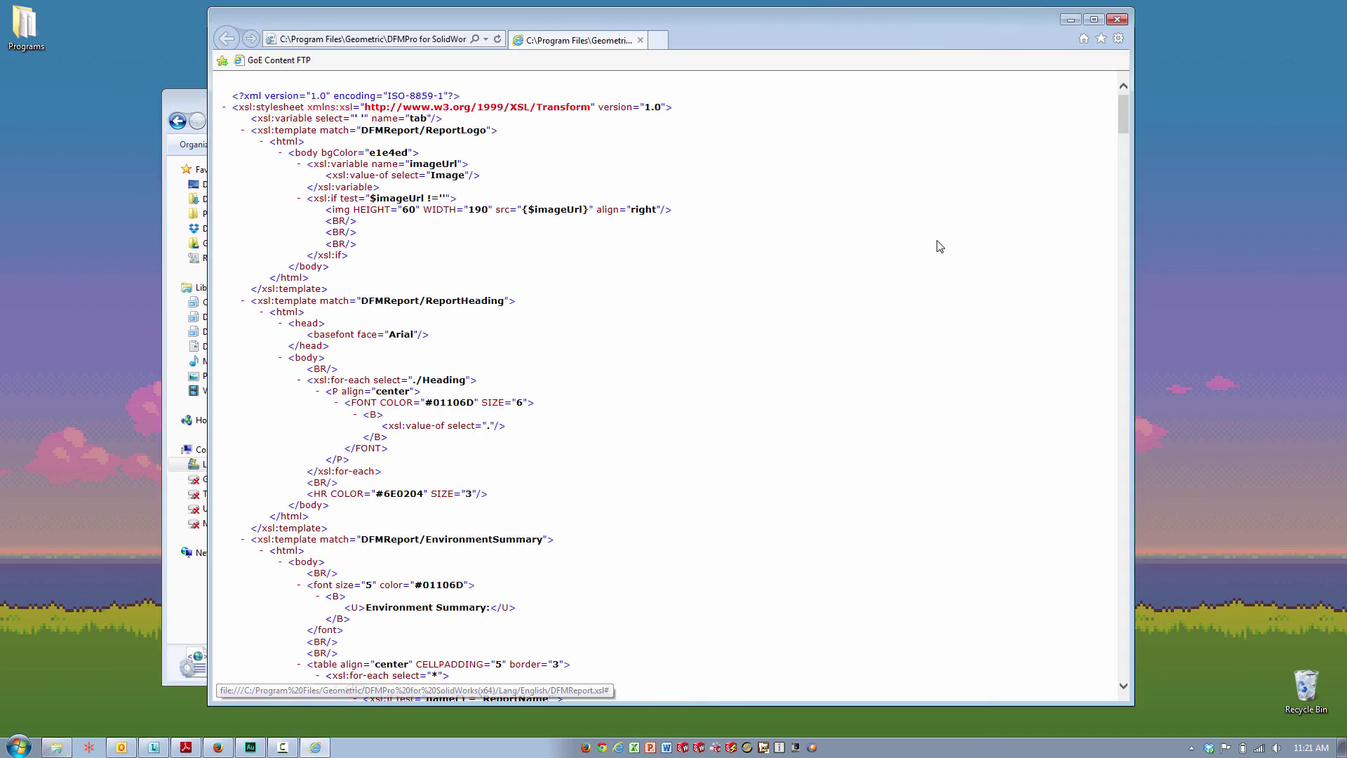
{"action": "left_click_drag", "start_coordinate": [1127, 112], "coordinate": [1102, 89]}
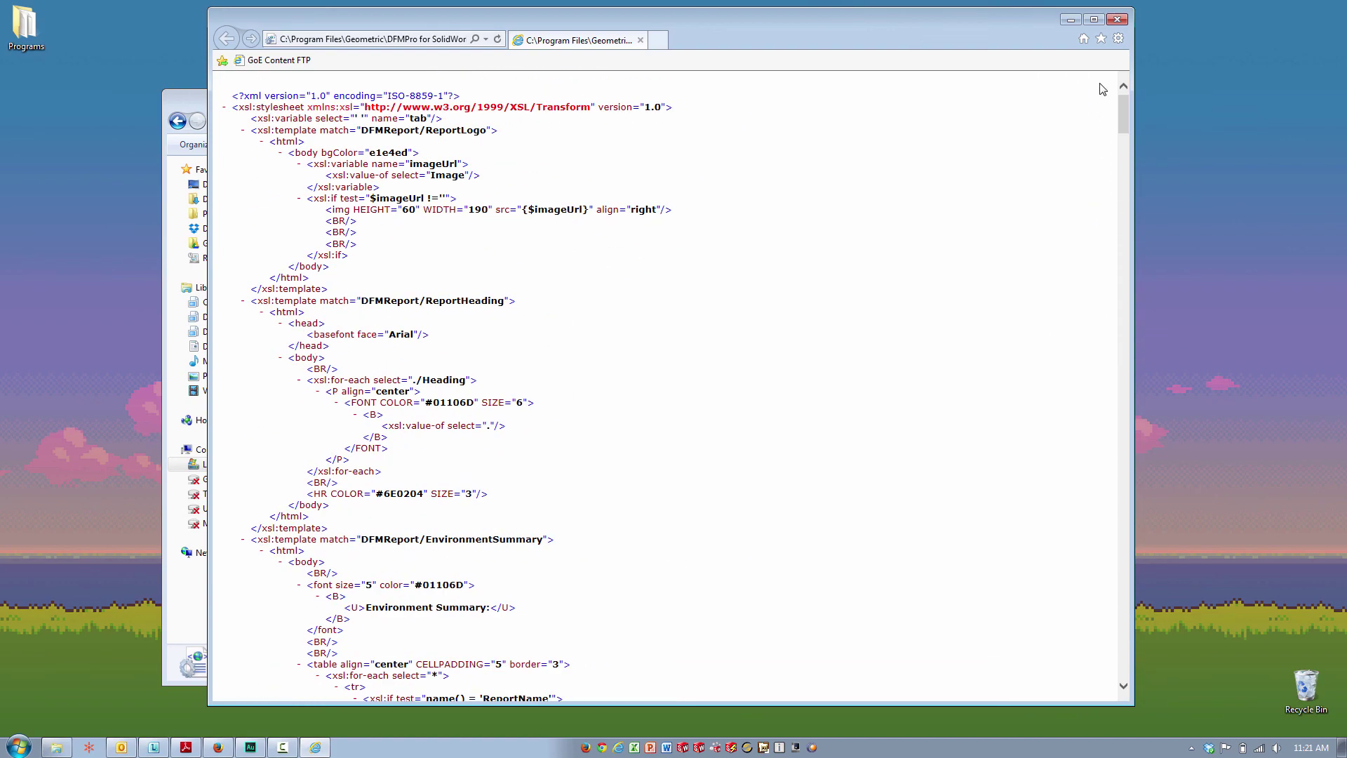
{"action": "left_click", "coordinate": [1118, 19]}
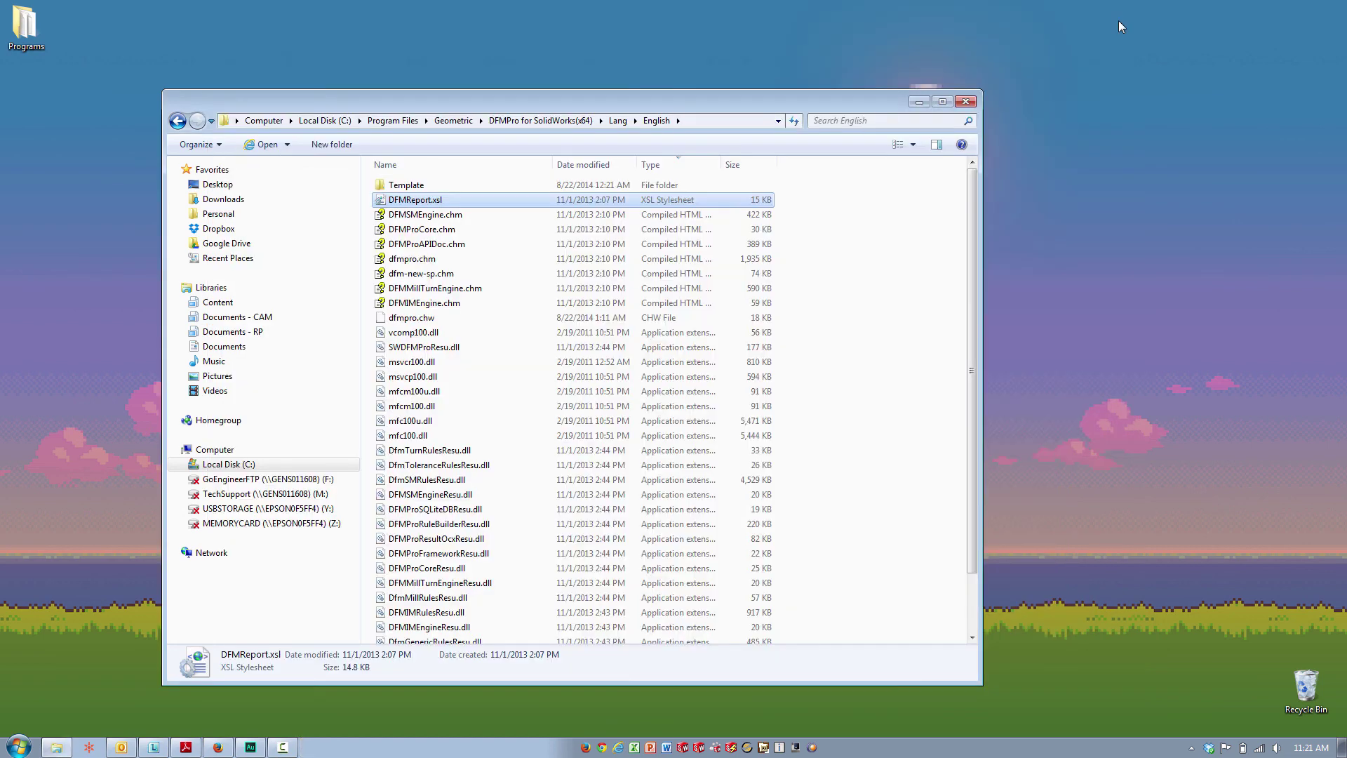
{"action": "left_click", "coordinate": [963, 102]}
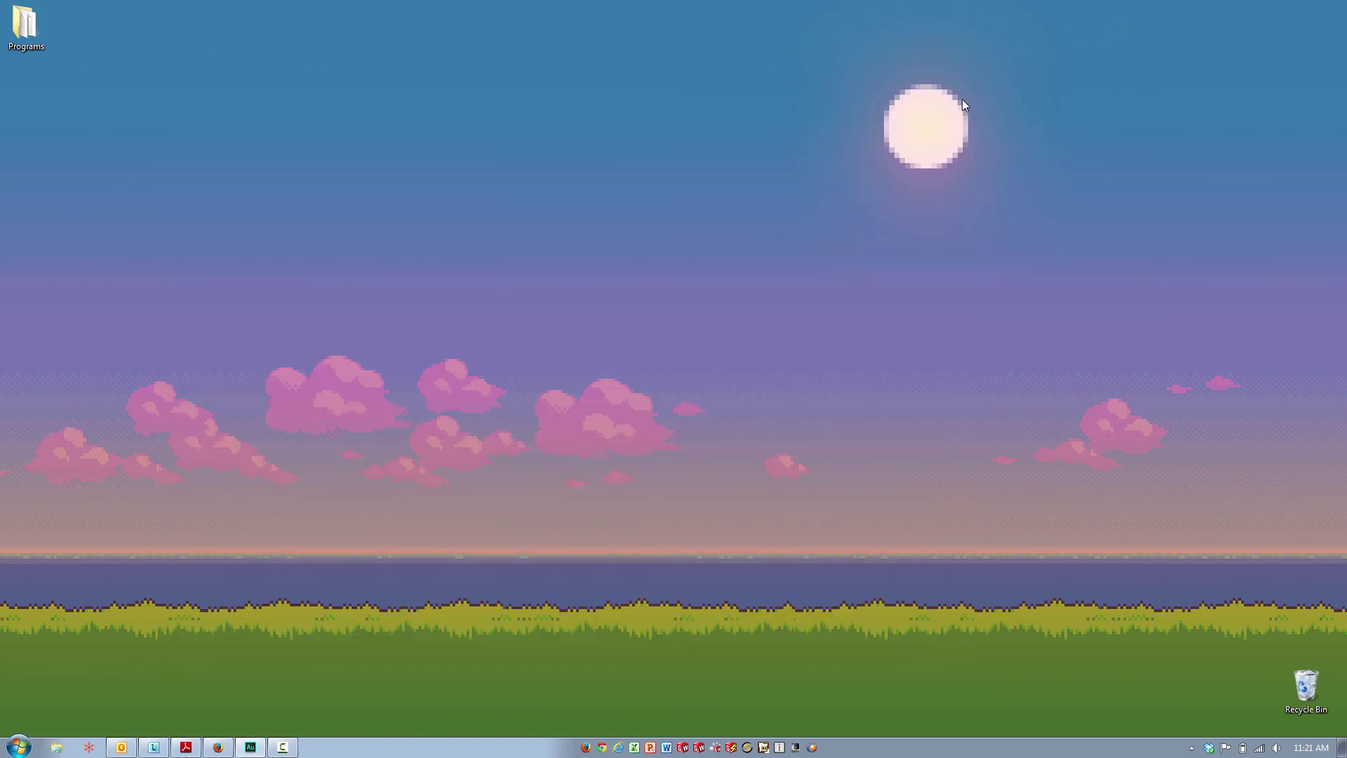